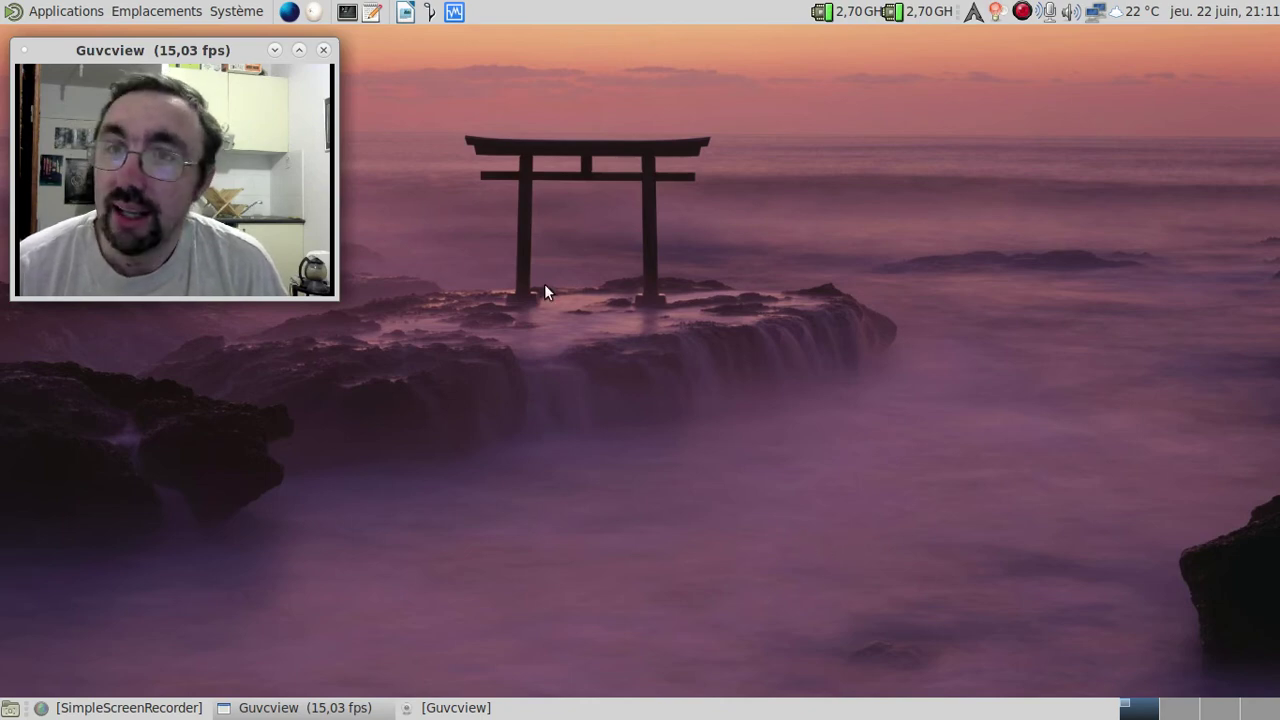
- Open VirtualBox, ignoring the inaccessible media warning, and eject the Office 97 disc image from the Windows NT4 machine's optical drive
left_click(455, 12)
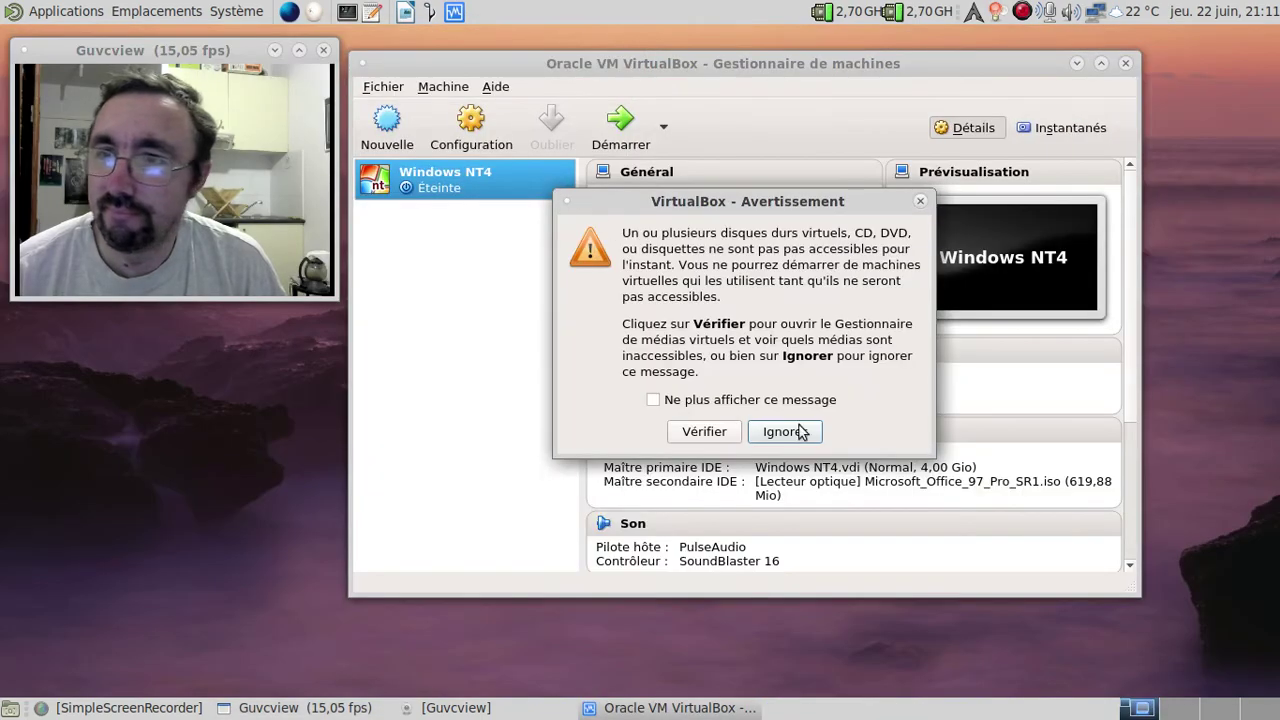
left_click(795, 430)
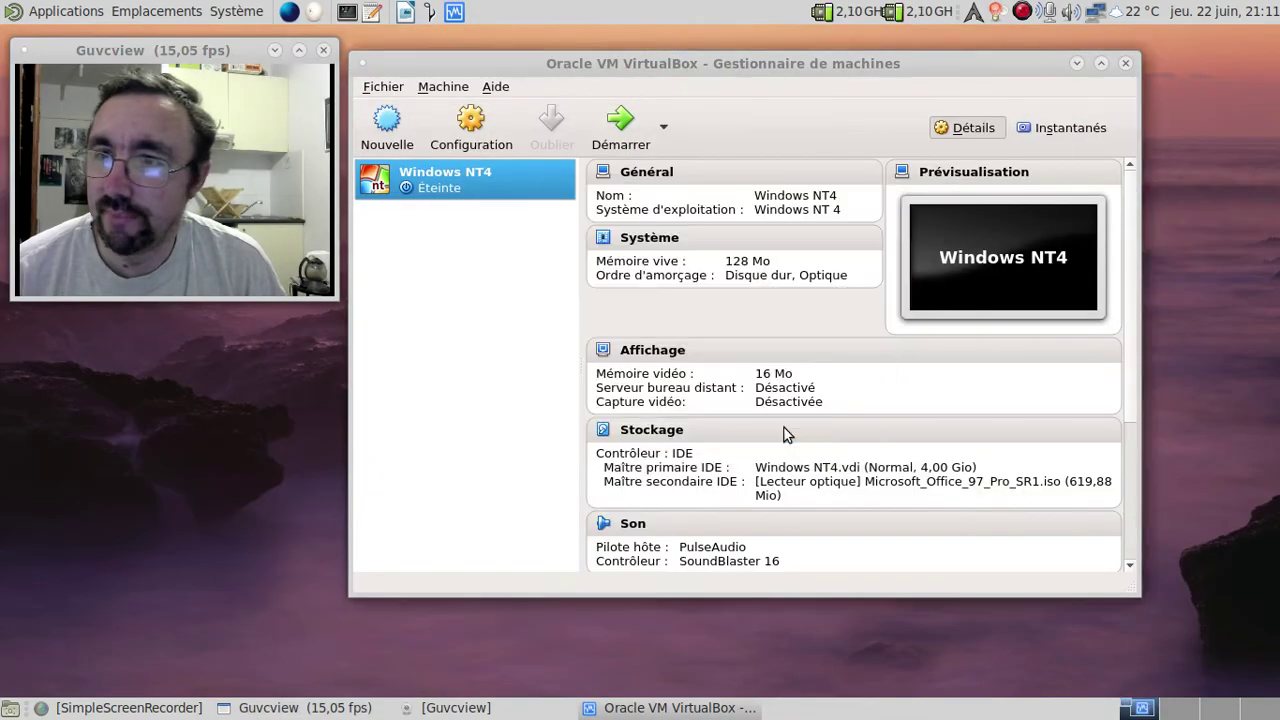
left_click(856, 490)
left_click(900, 622)
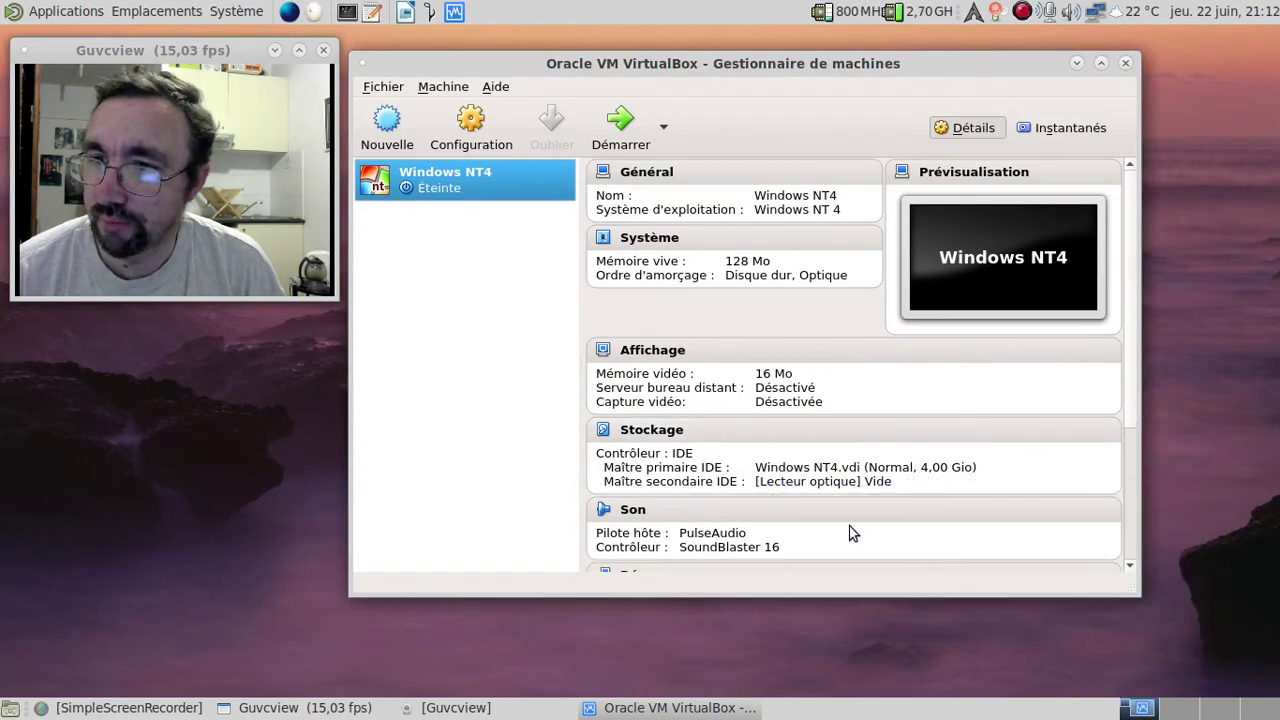
- Start the Windows NT4 virtual machine and minimise the machine manager window
left_click(630, 148)
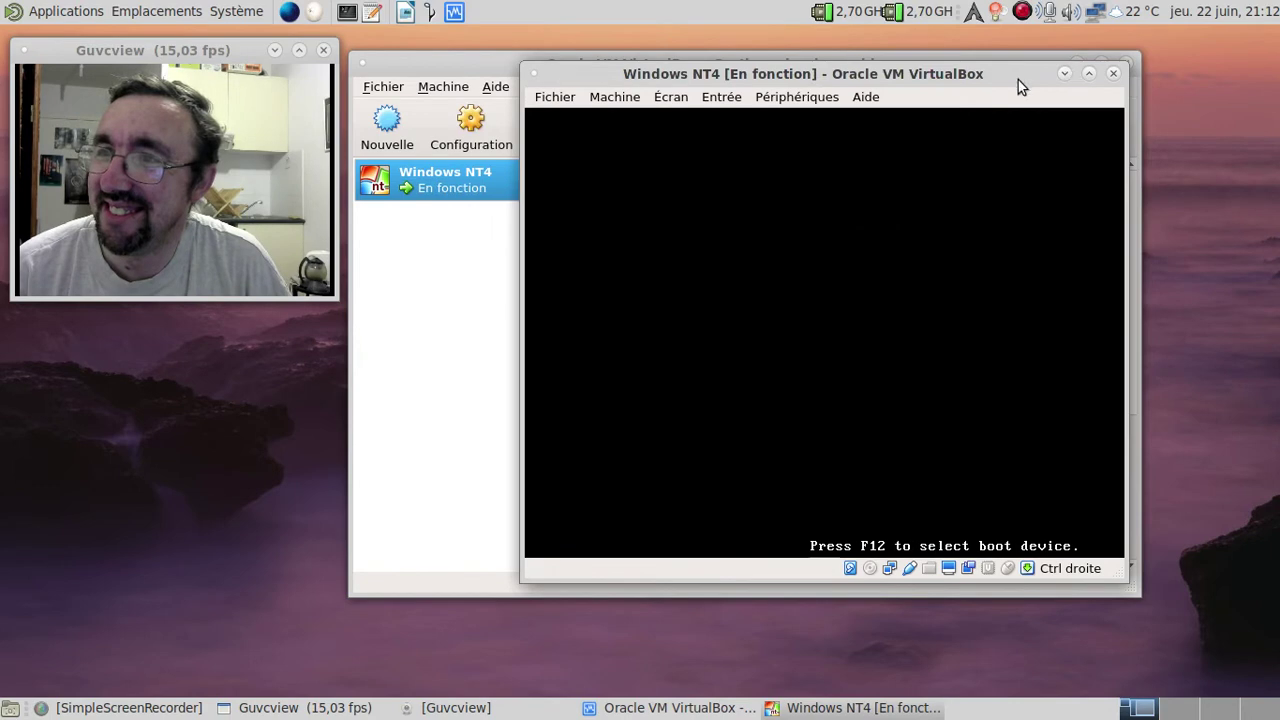
left_click(455, 64)
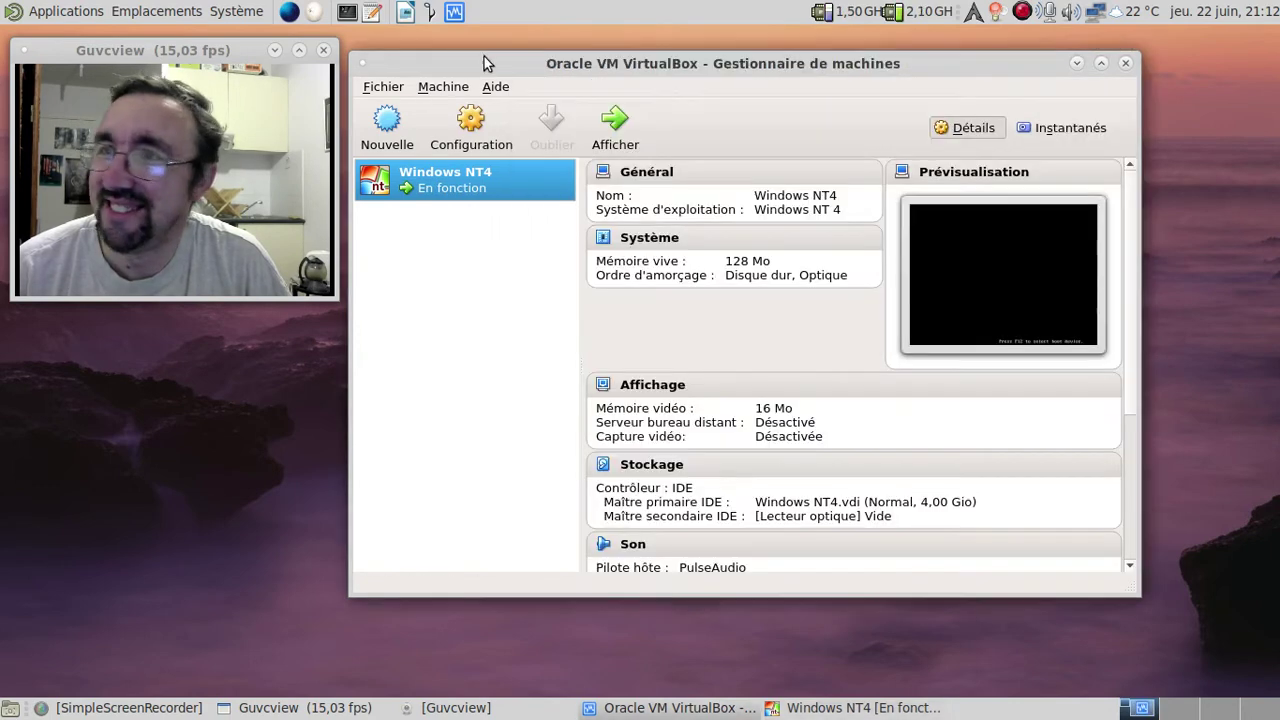
left_click(1065, 64)
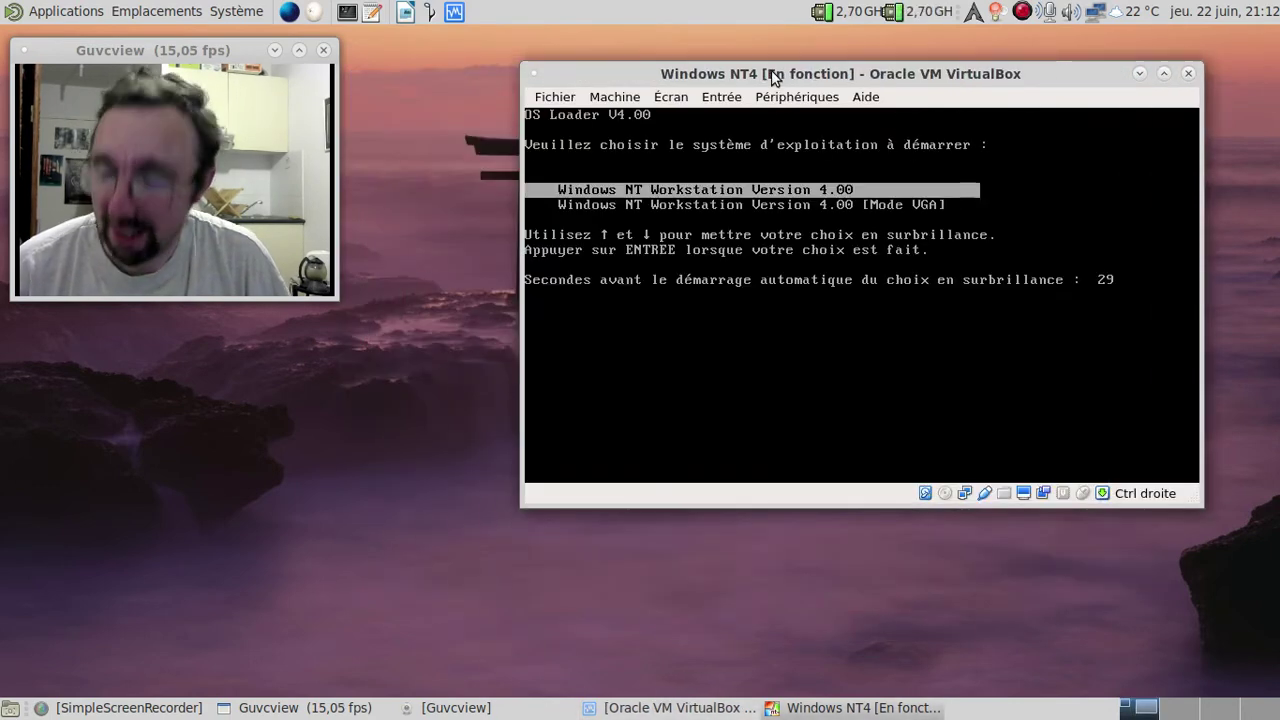
- Boot Windows NT Workstation Version 4.00 and log on to the session
key("Return")
left_click_drag(771, 71, 636, 45)
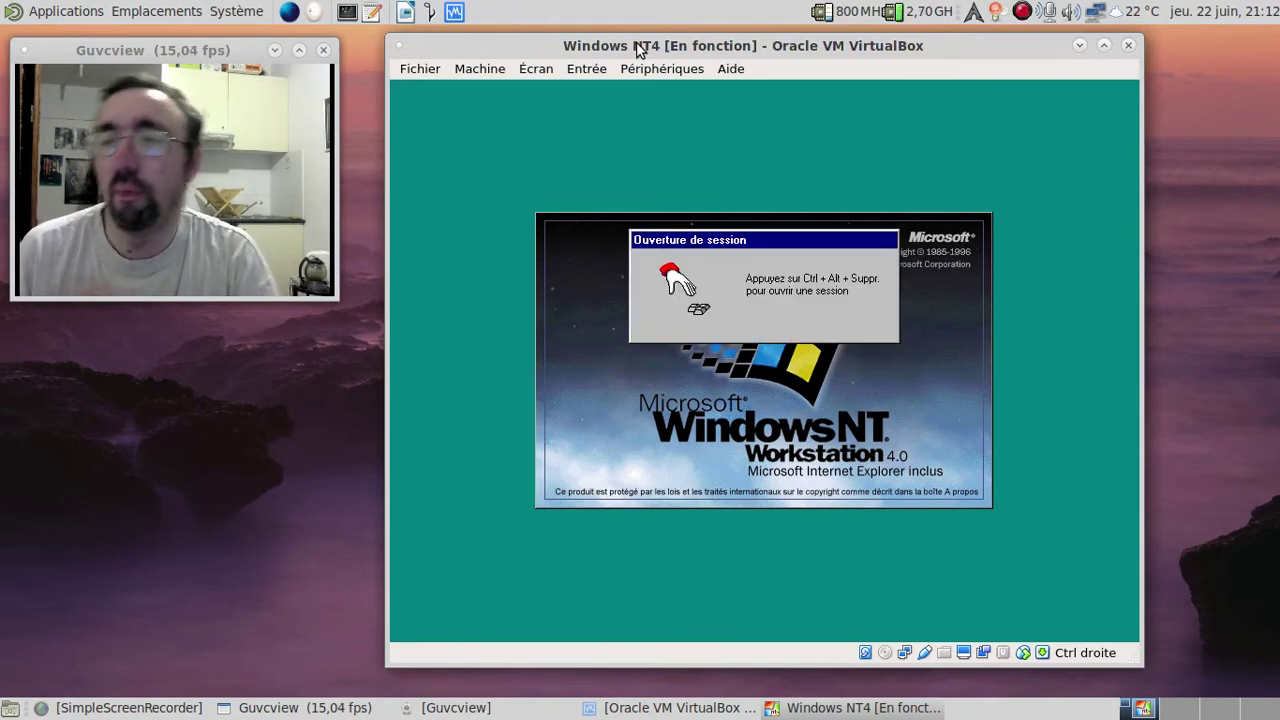
key("ctrl+alt+Delete")
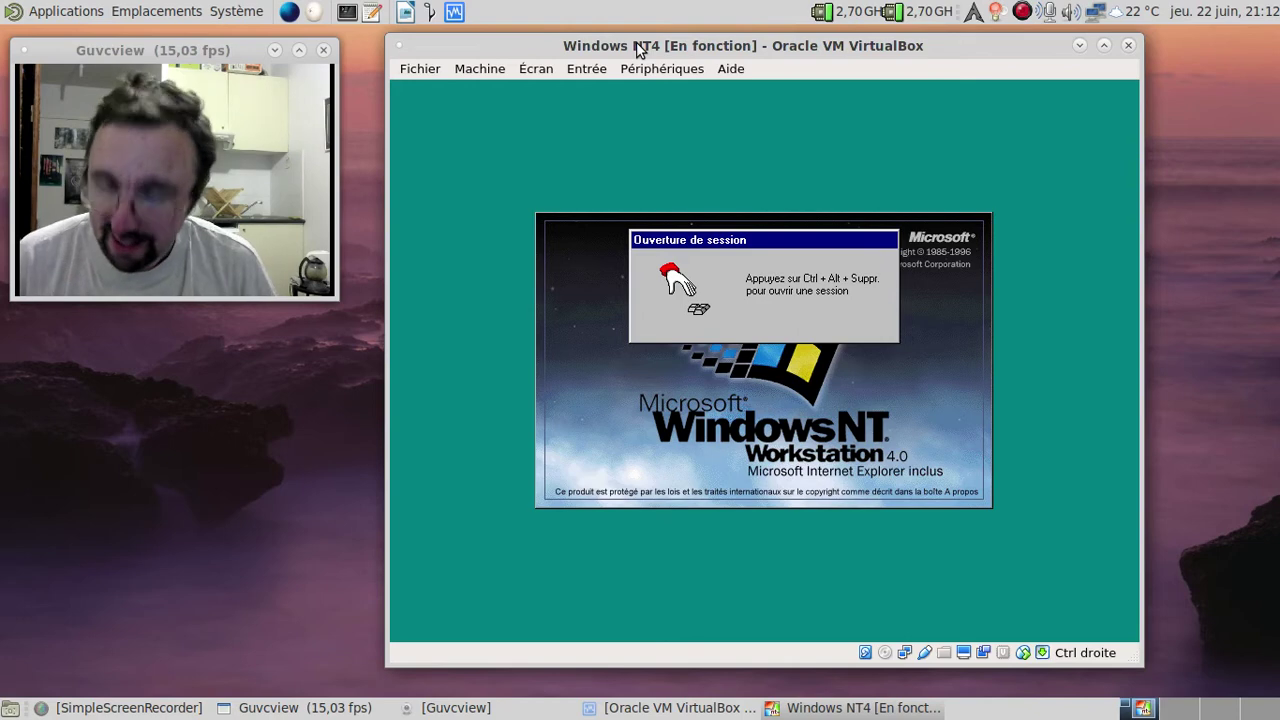
key("Return")
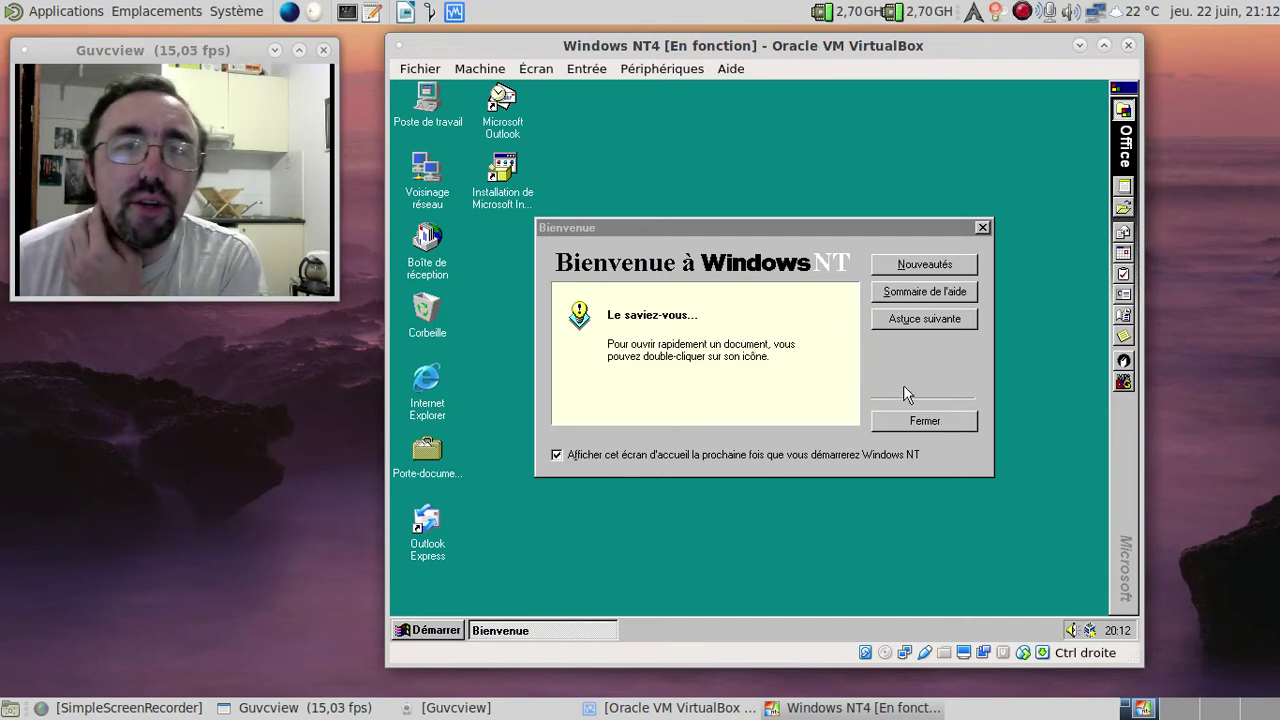
- Browse through the tips in the Windows NT welcome dialog and close it
left_click(903, 333)
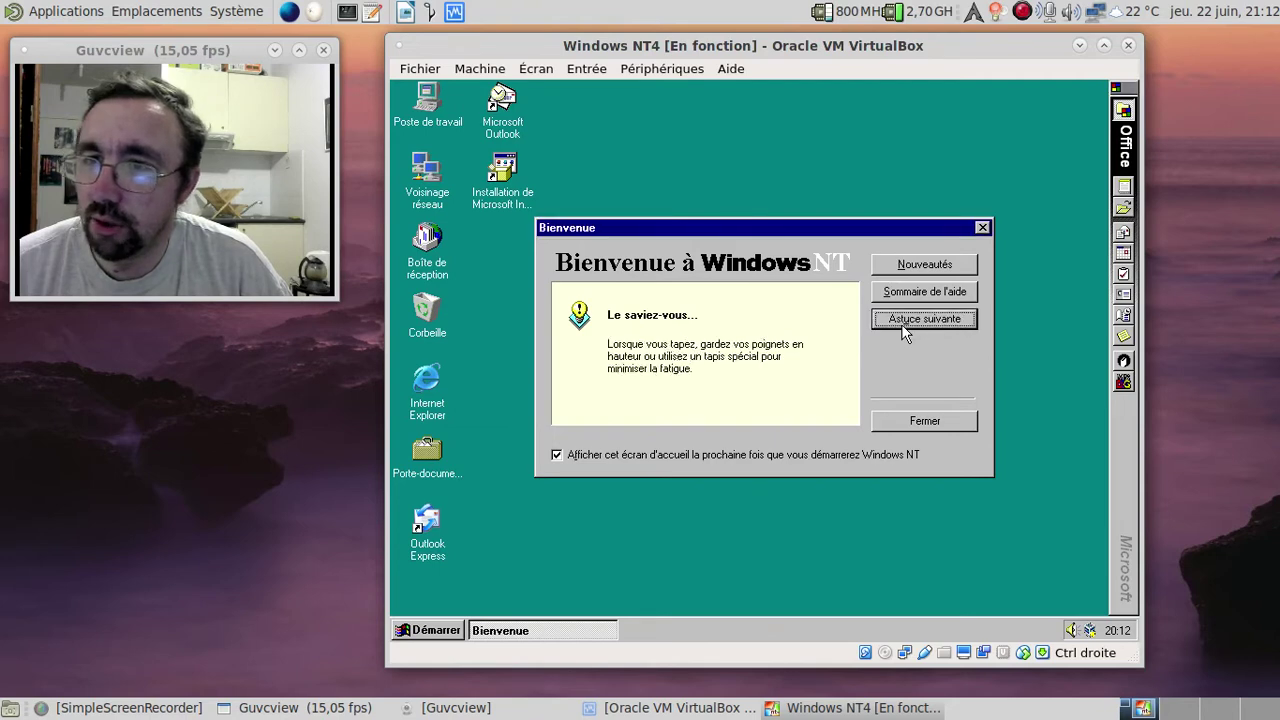
left_click(903, 333)
left_click(903, 333)
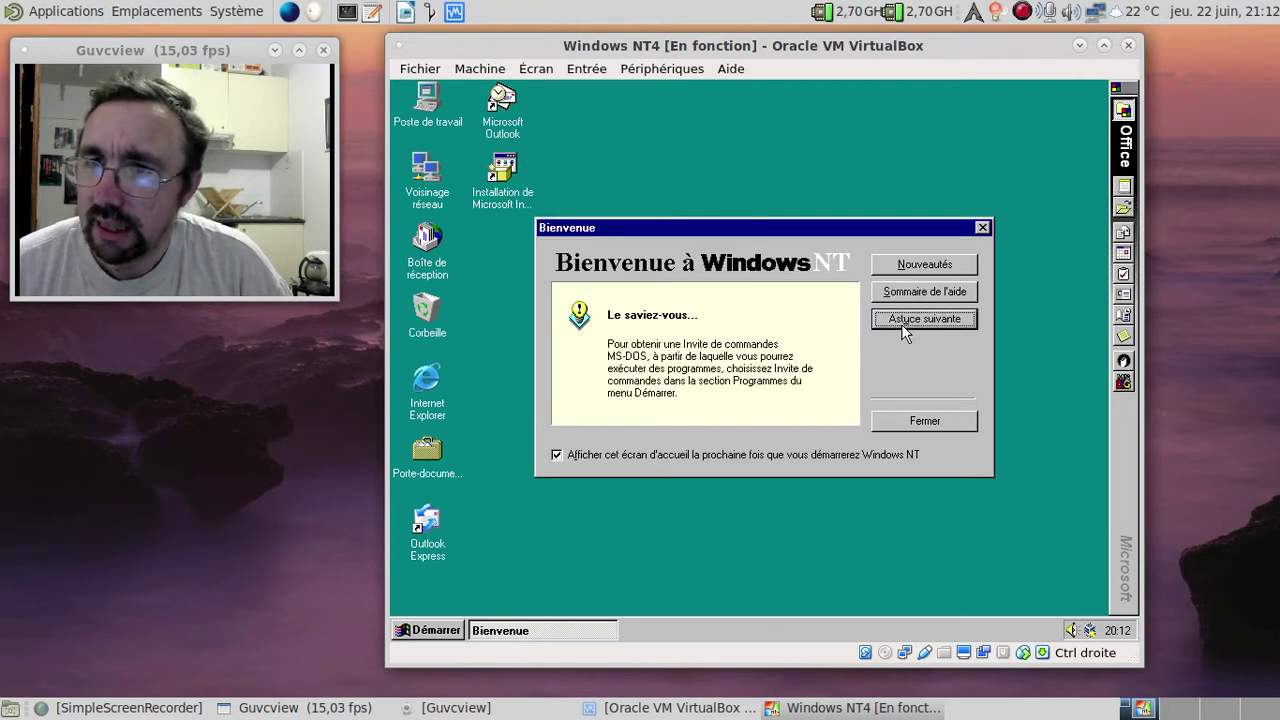
left_click(903, 333)
left_click(903, 333)
left_click(903, 333)
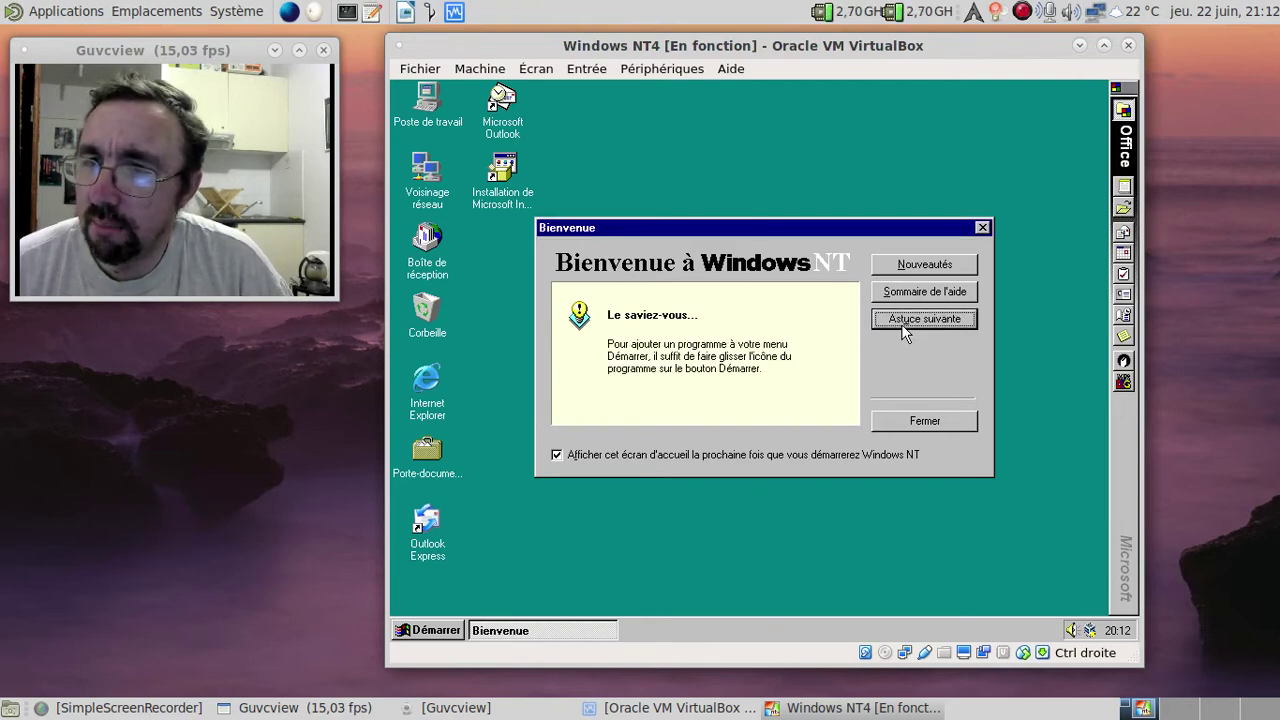
left_click(903, 333)
left_click(903, 333)
left_click(903, 333)
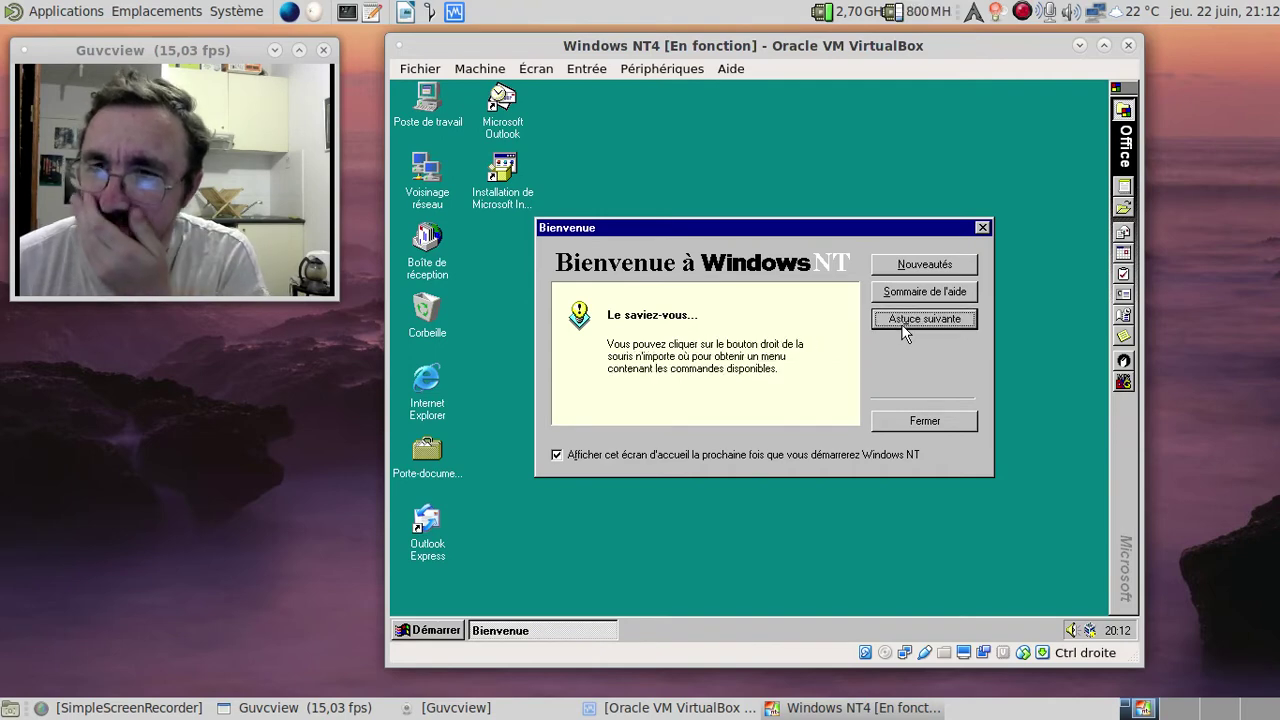
left_click(903, 333)
left_click(903, 333)
left_click(903, 333)
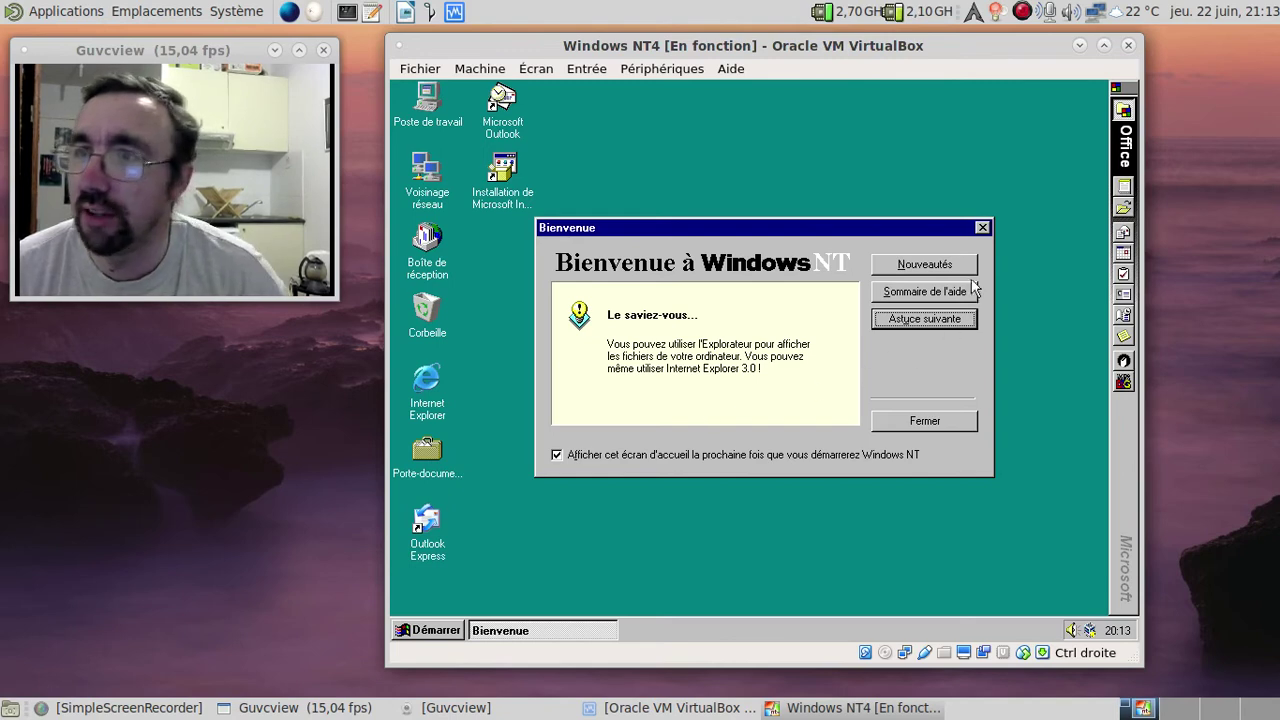
left_click(982, 227)
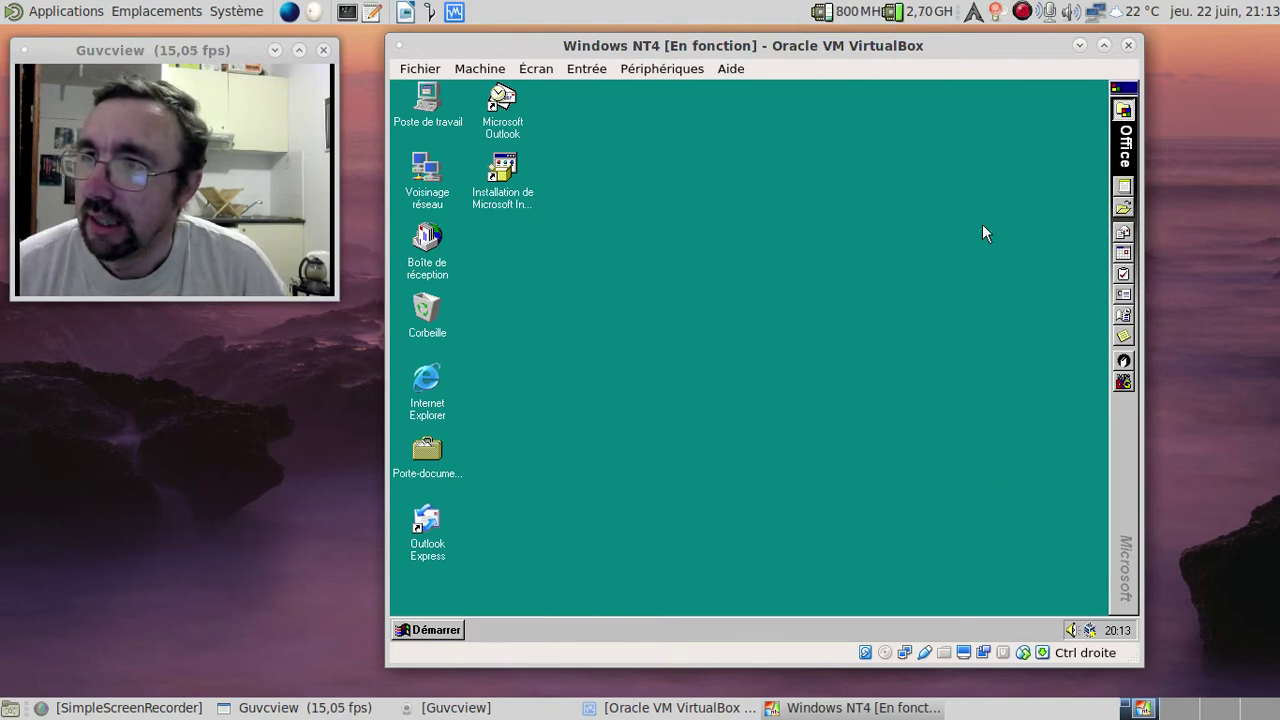
- View the Office Manager's About information and its Office 97 splash screen, and close the dialog
left_click(1117, 92)
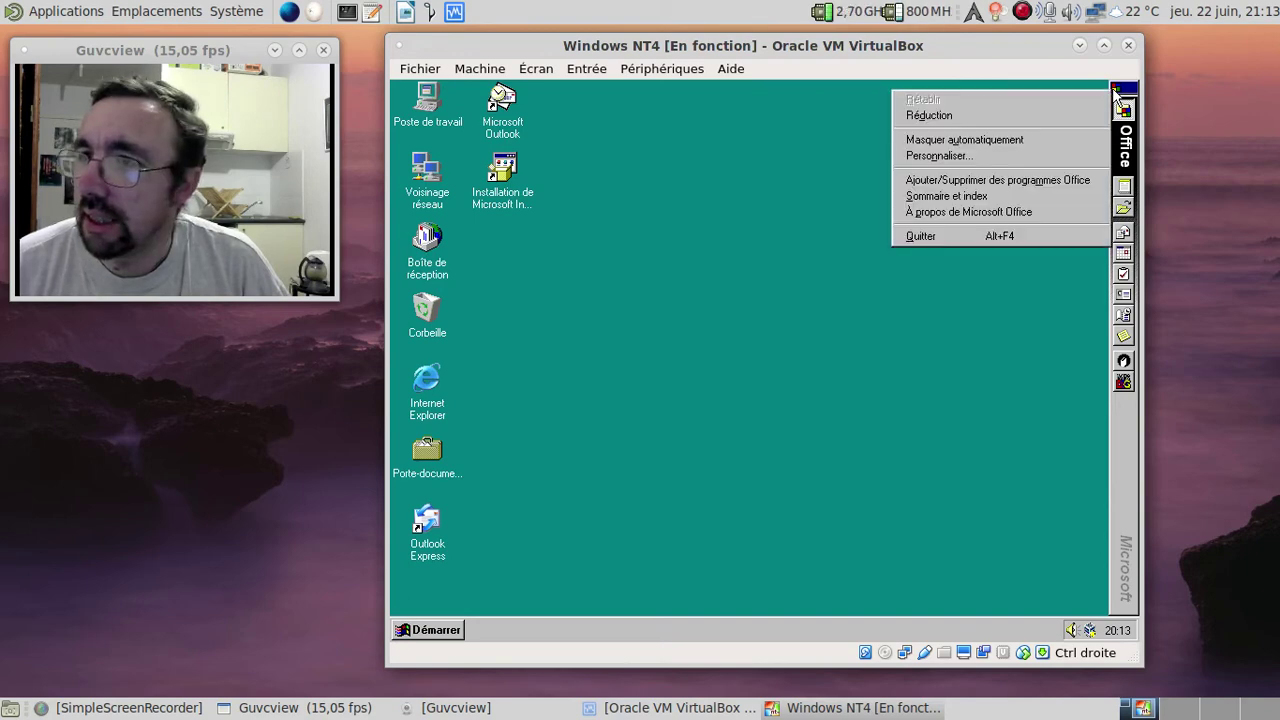
left_click(999, 213)
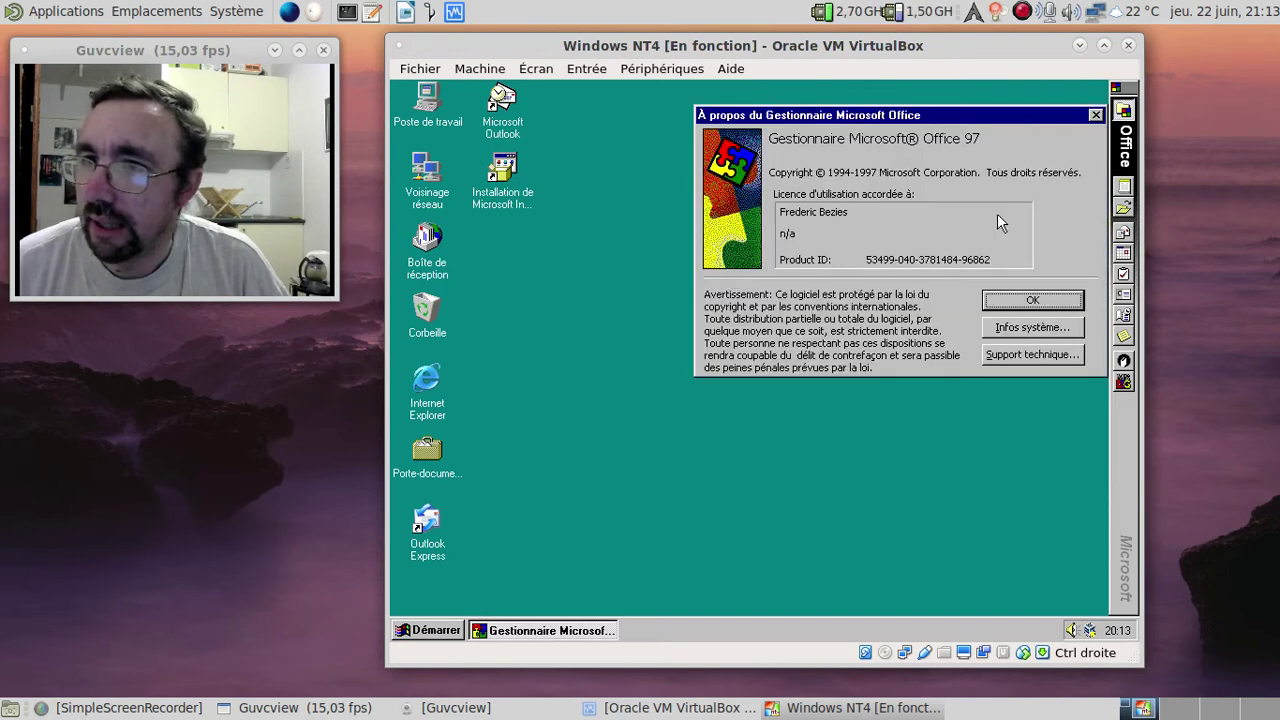
left_click(744, 163)
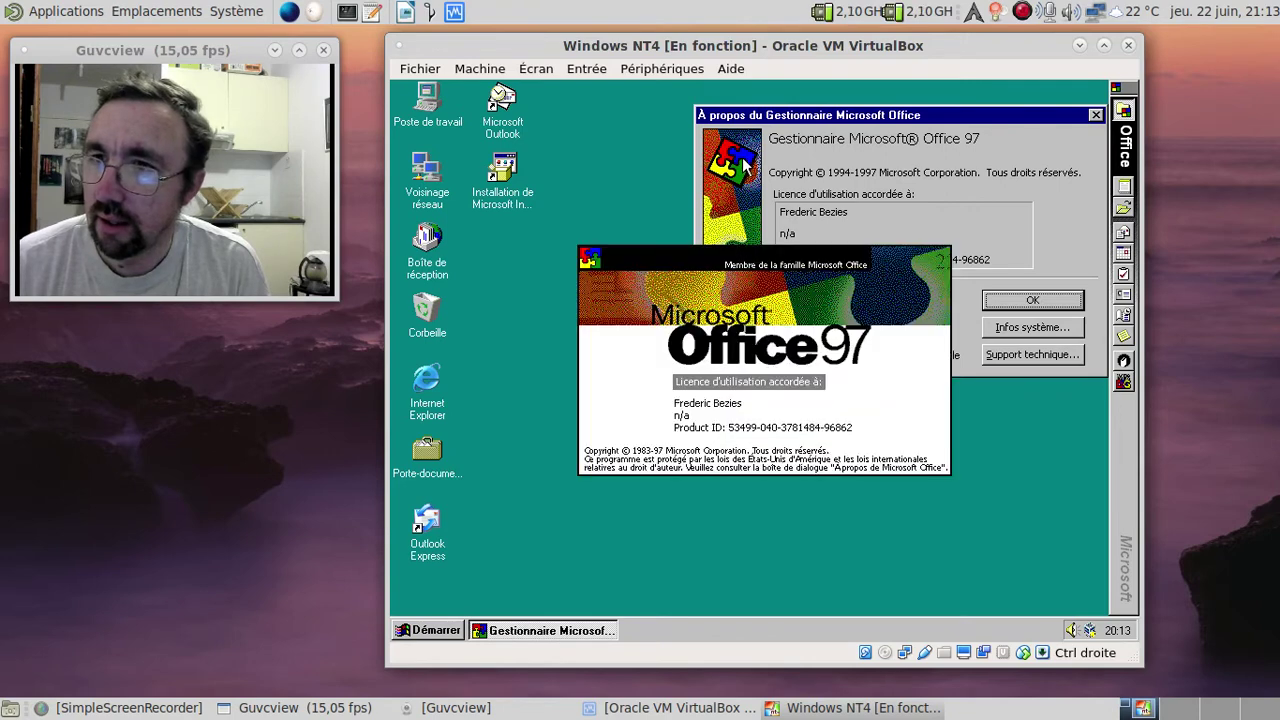
left_click(855, 322)
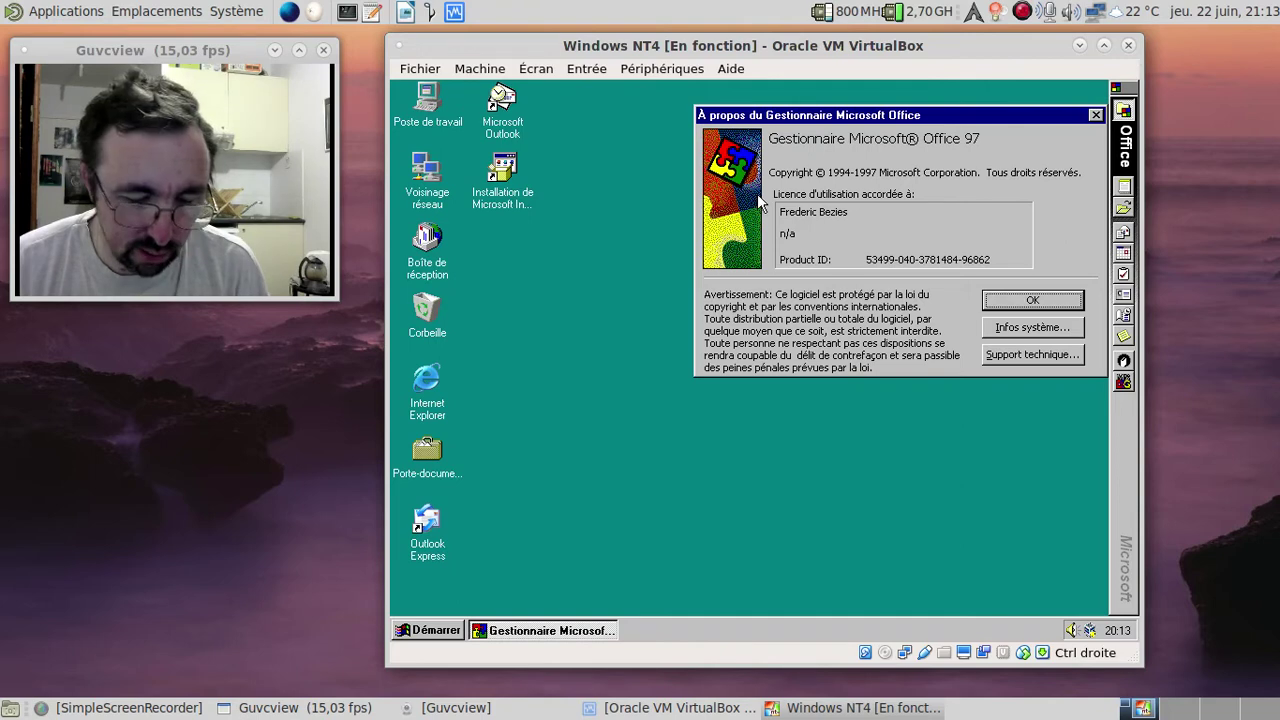
left_click(733, 172)
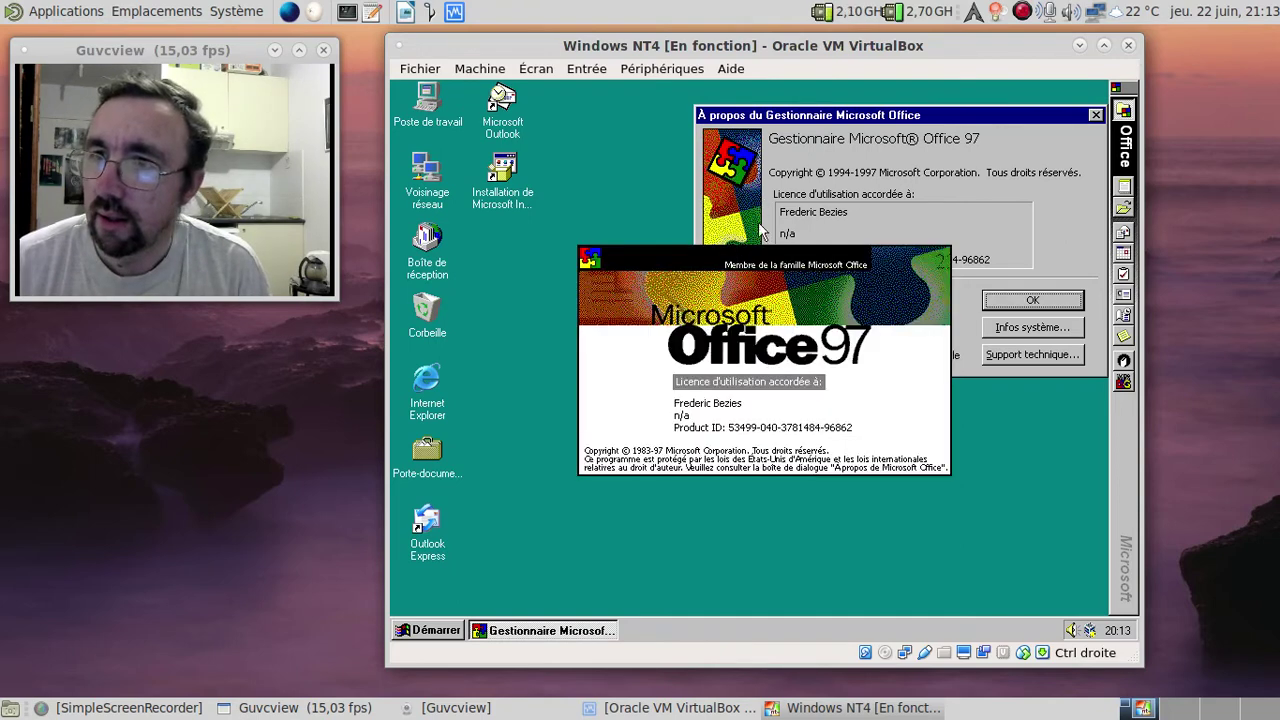
left_click(826, 330)
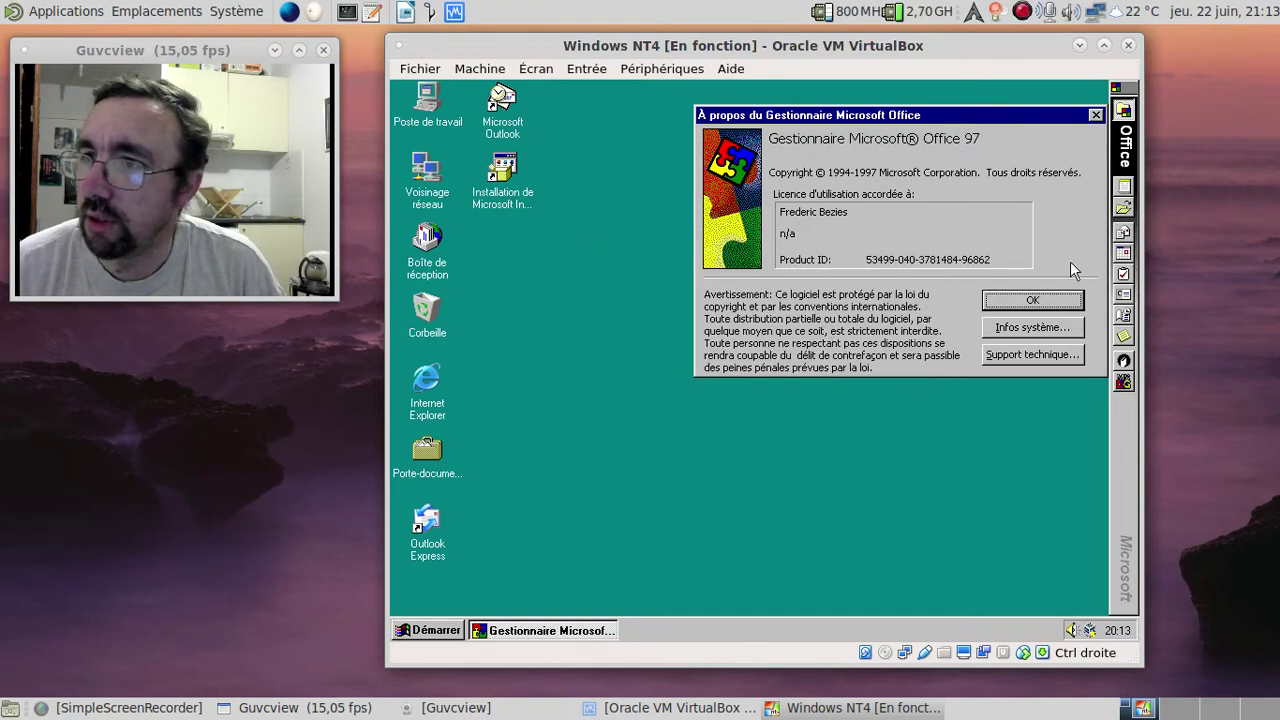
left_click(1057, 299)
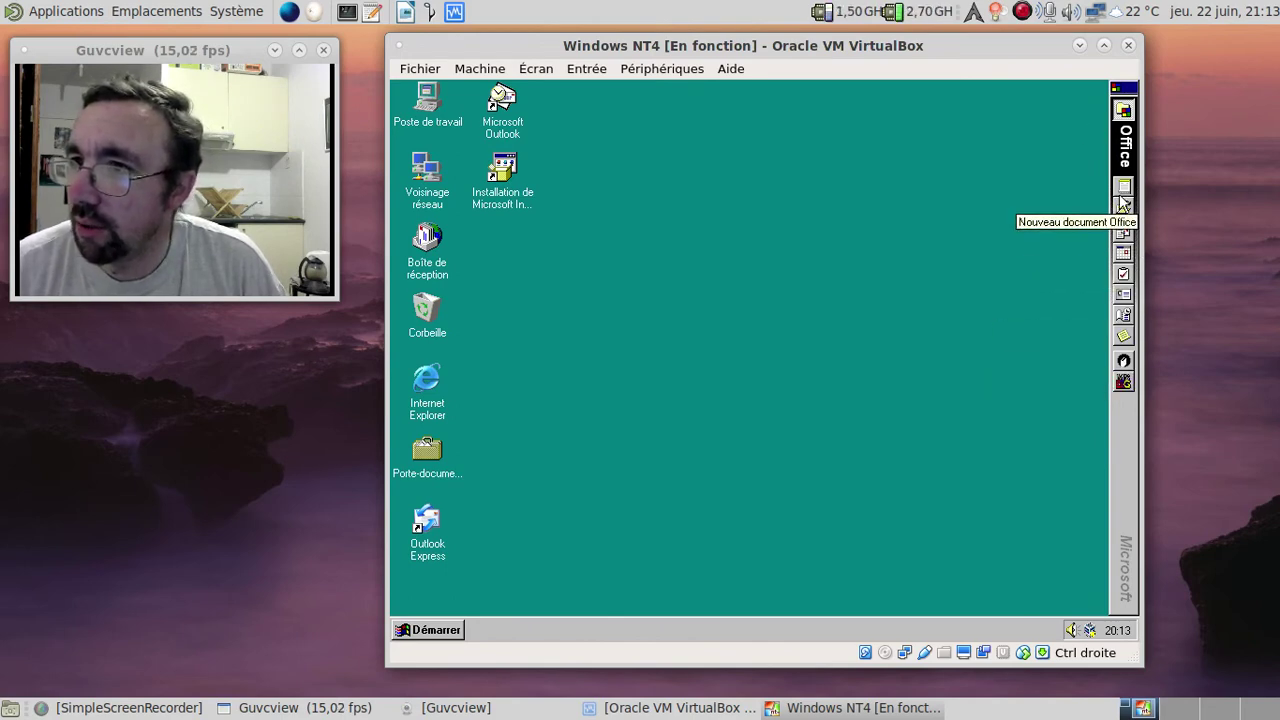
- Quit the Microsoft Office Manager bar while keeping it set to load automatically at Windows startup
left_click(1123, 108)
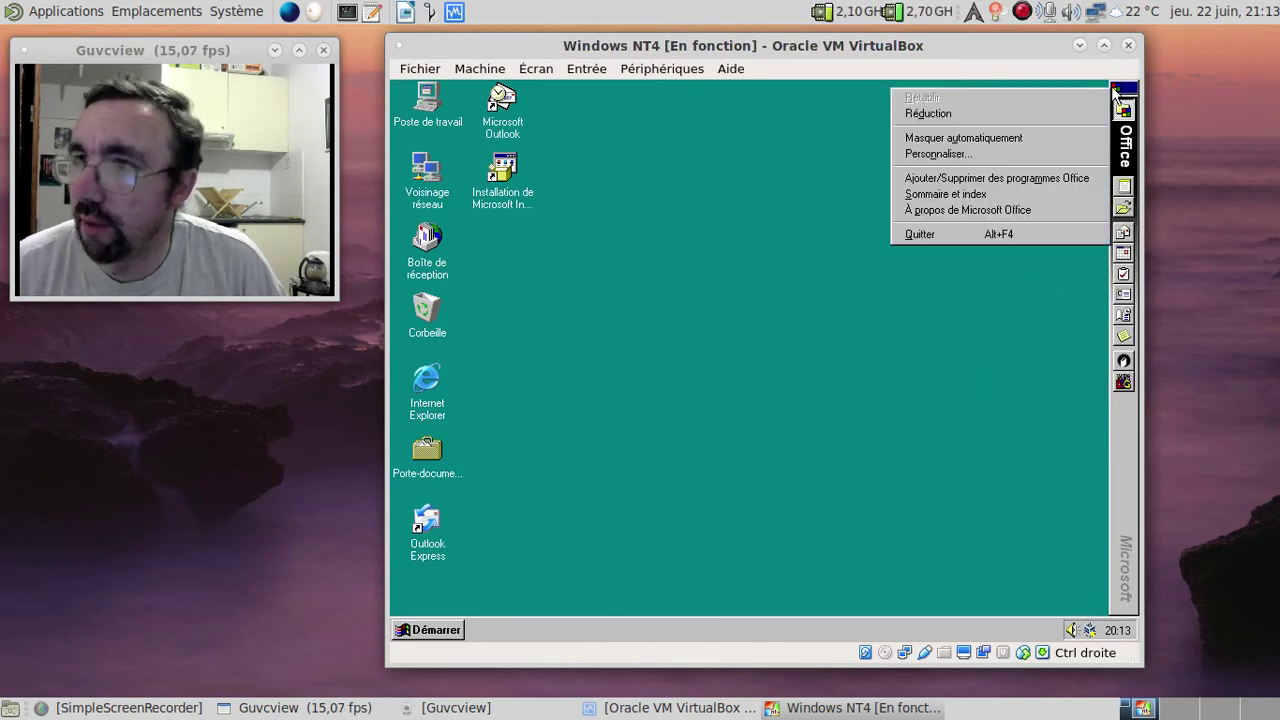
left_click(1002, 234)
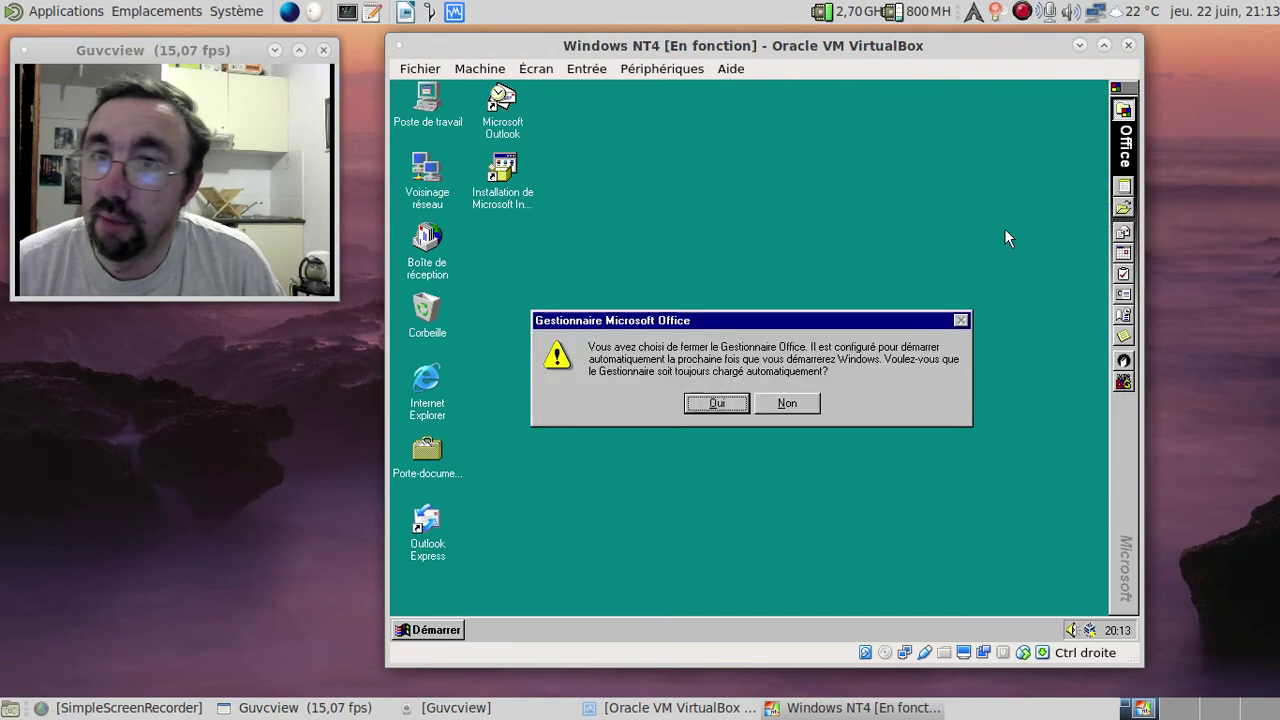
left_click(737, 403)
- Check the full name of the Internet Explorer installation shortcut, and view the general system properties of Poste de travail
left_click(529, 215)
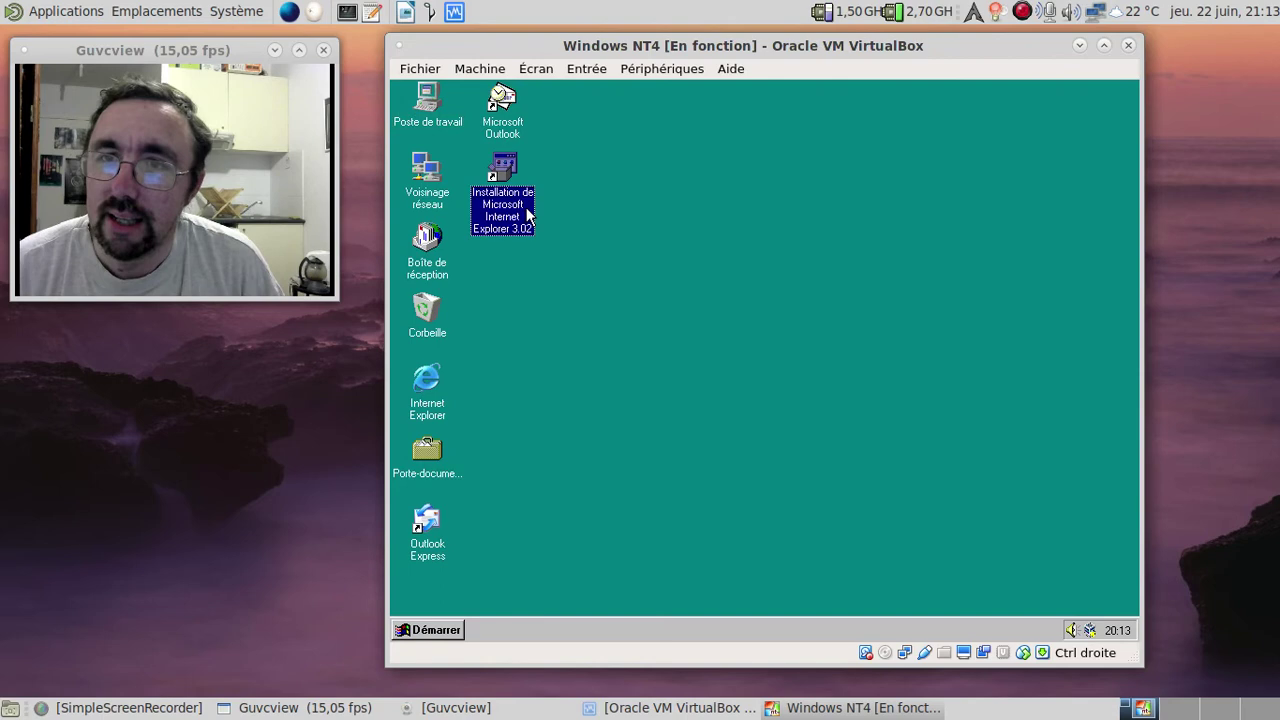
left_click(595, 198)
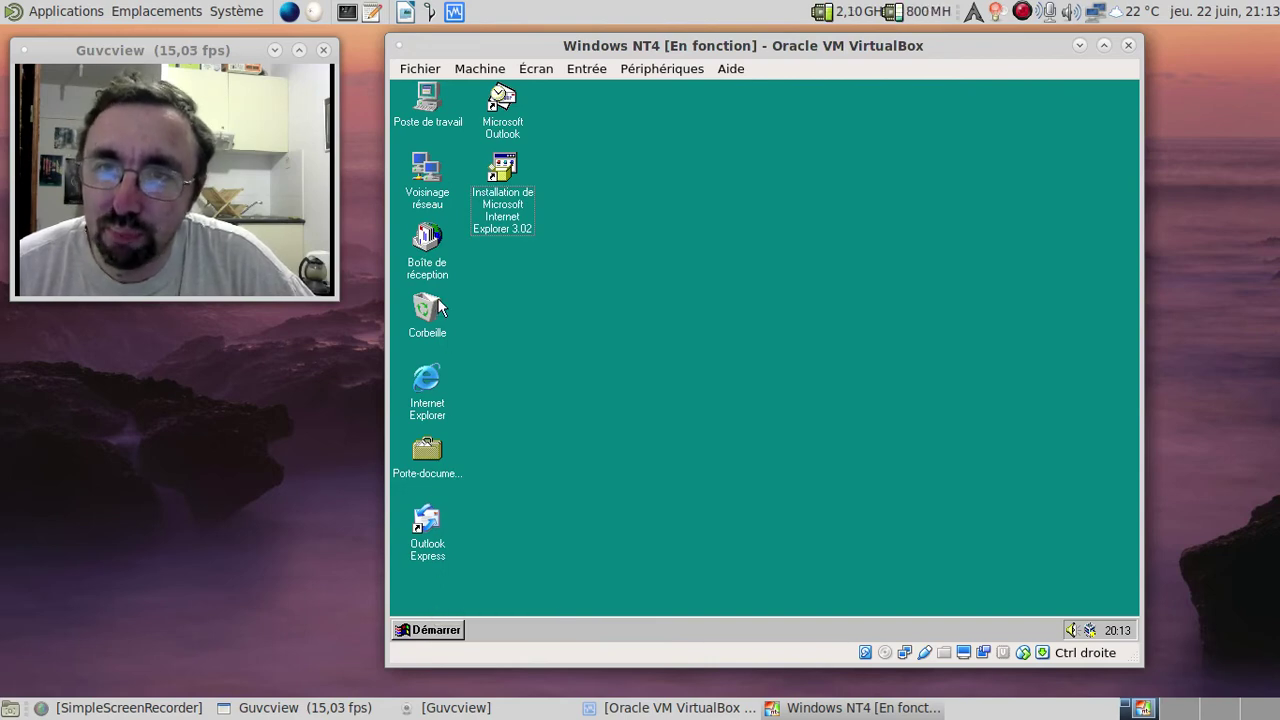
right_click(425, 122)
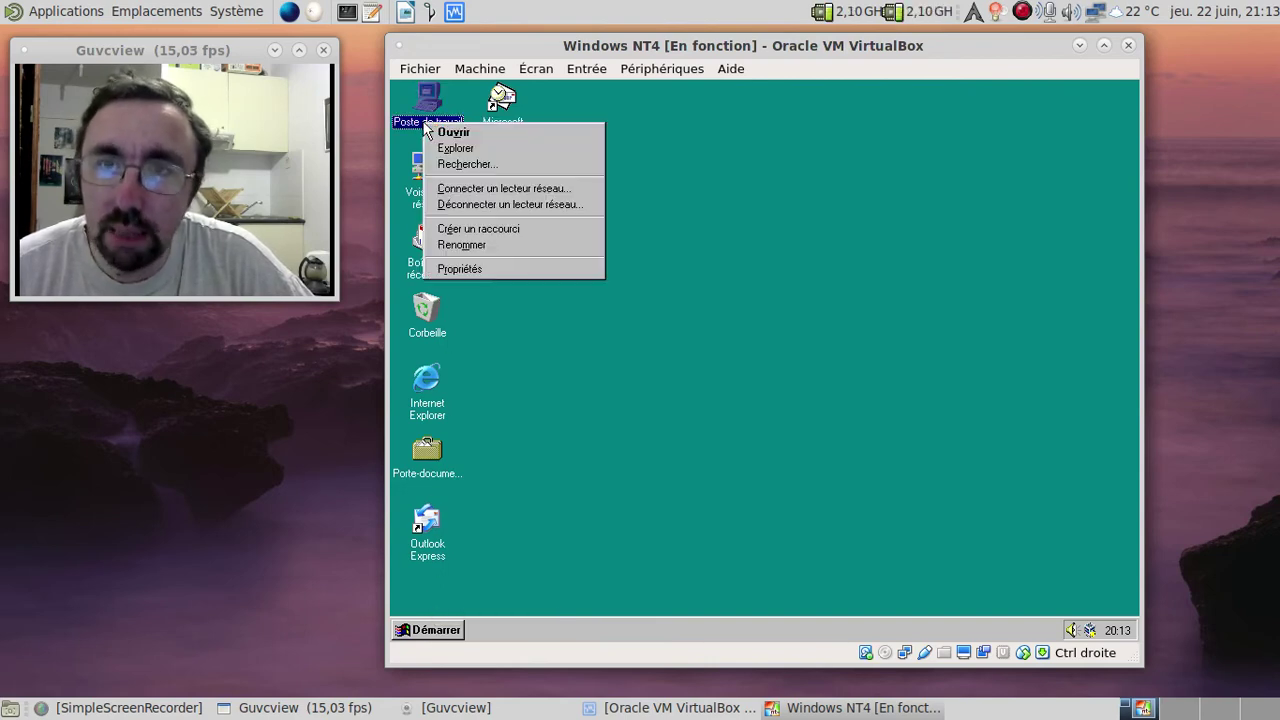
left_click(462, 268)
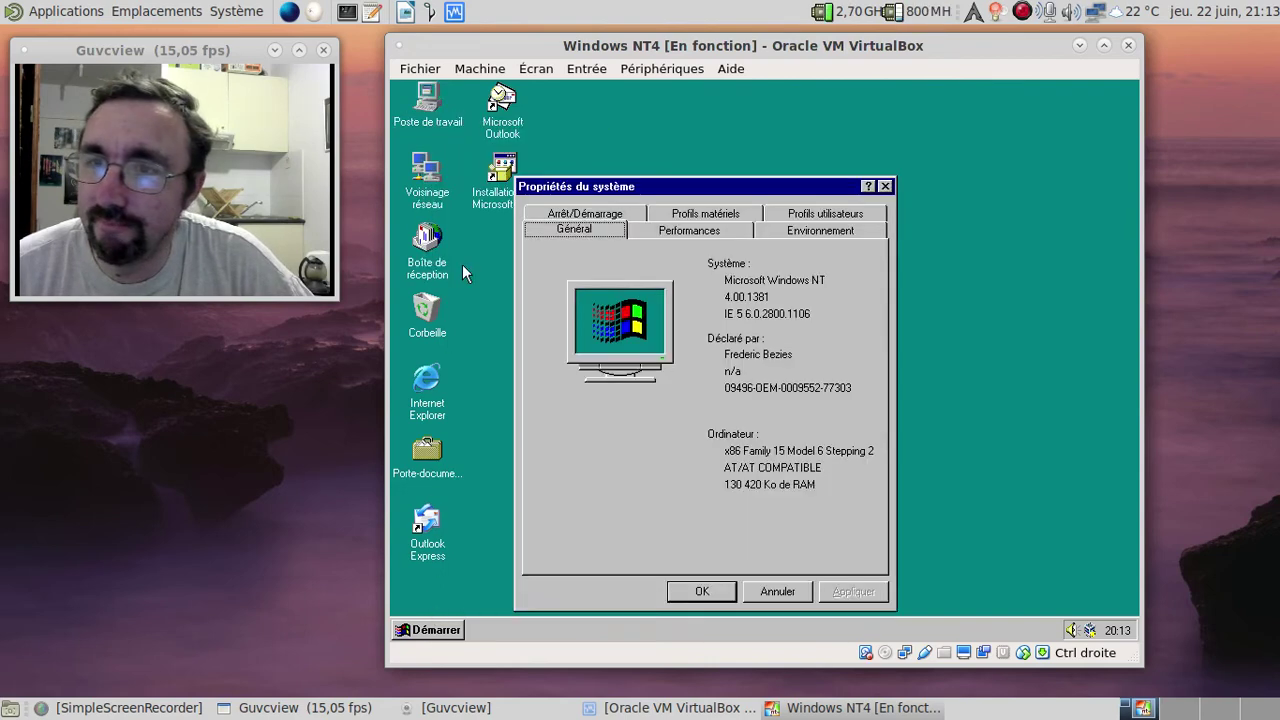
left_click(885, 186)
- Launch Microsoft Access and create a new database named bd2 in the Personnel folder
left_click(434, 630)
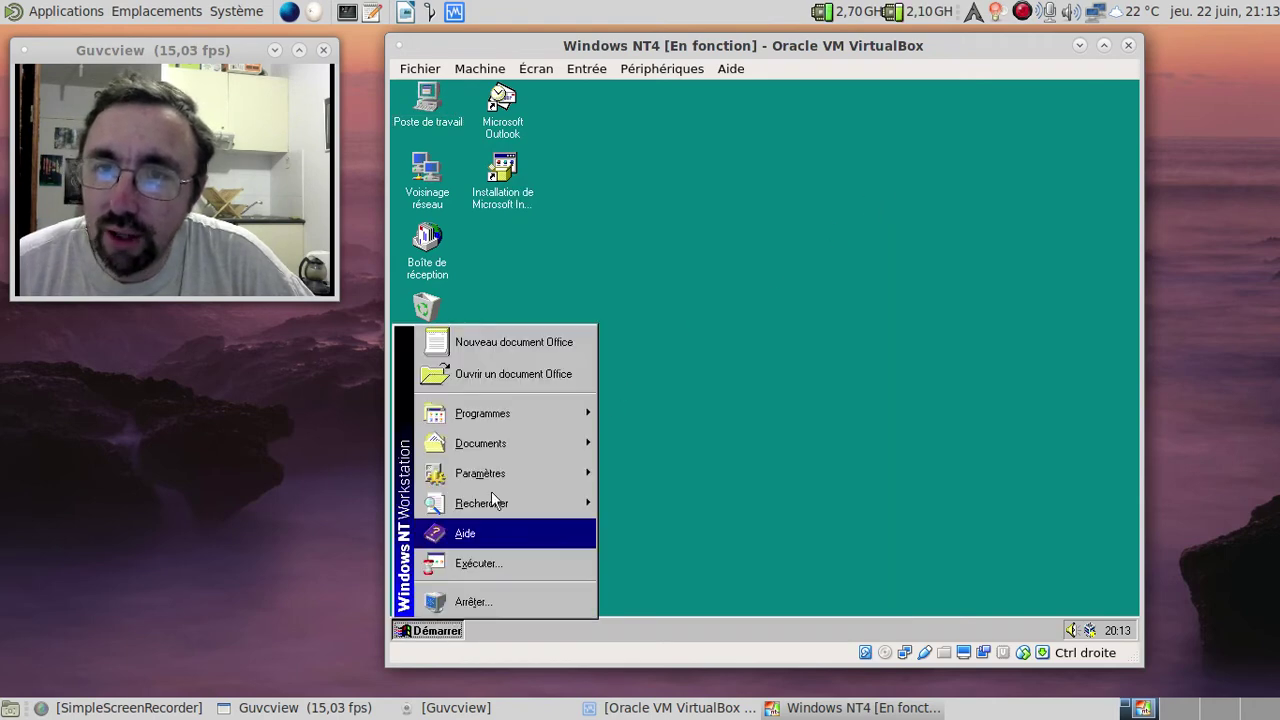
mouse_move(488, 424)
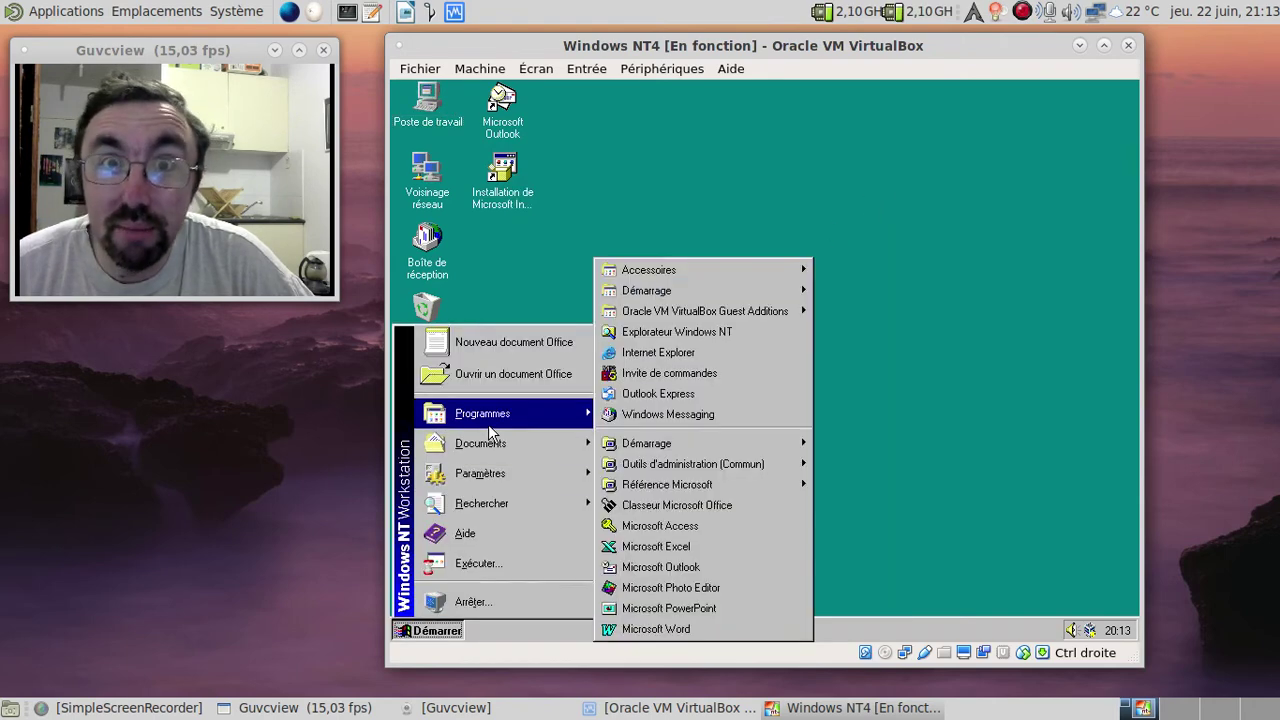
left_click(711, 520)
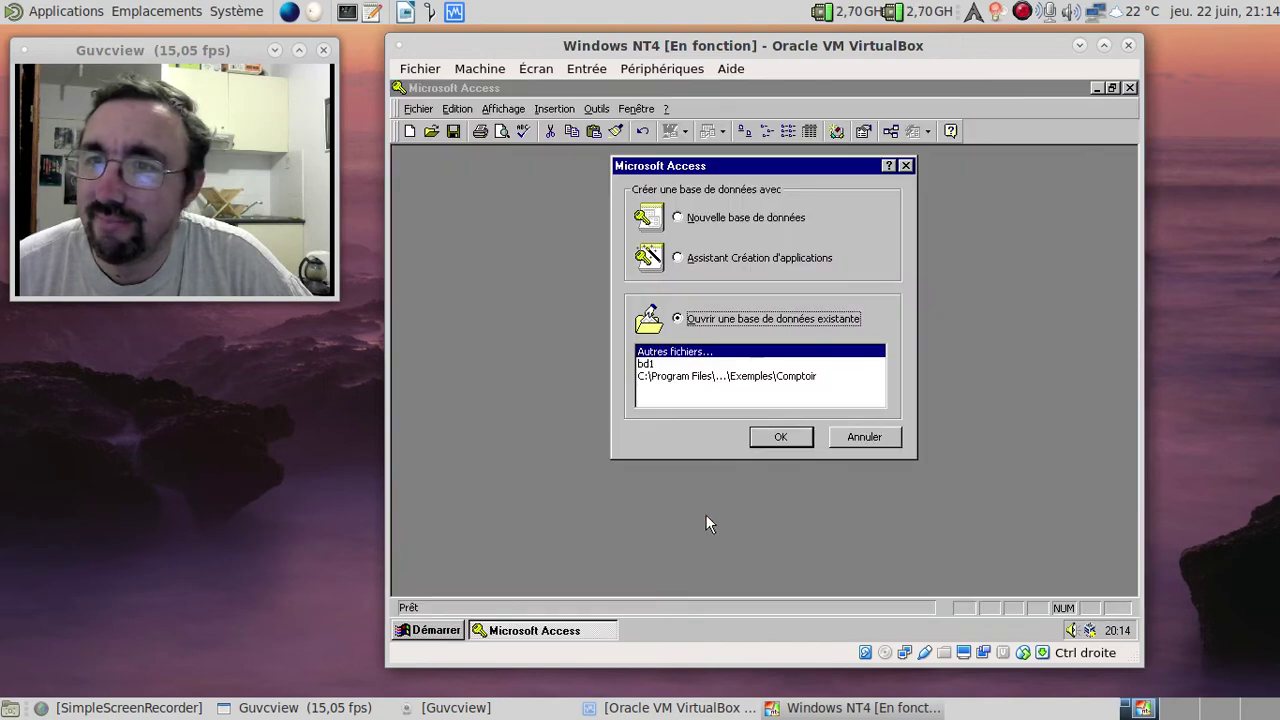
left_click(695, 218)
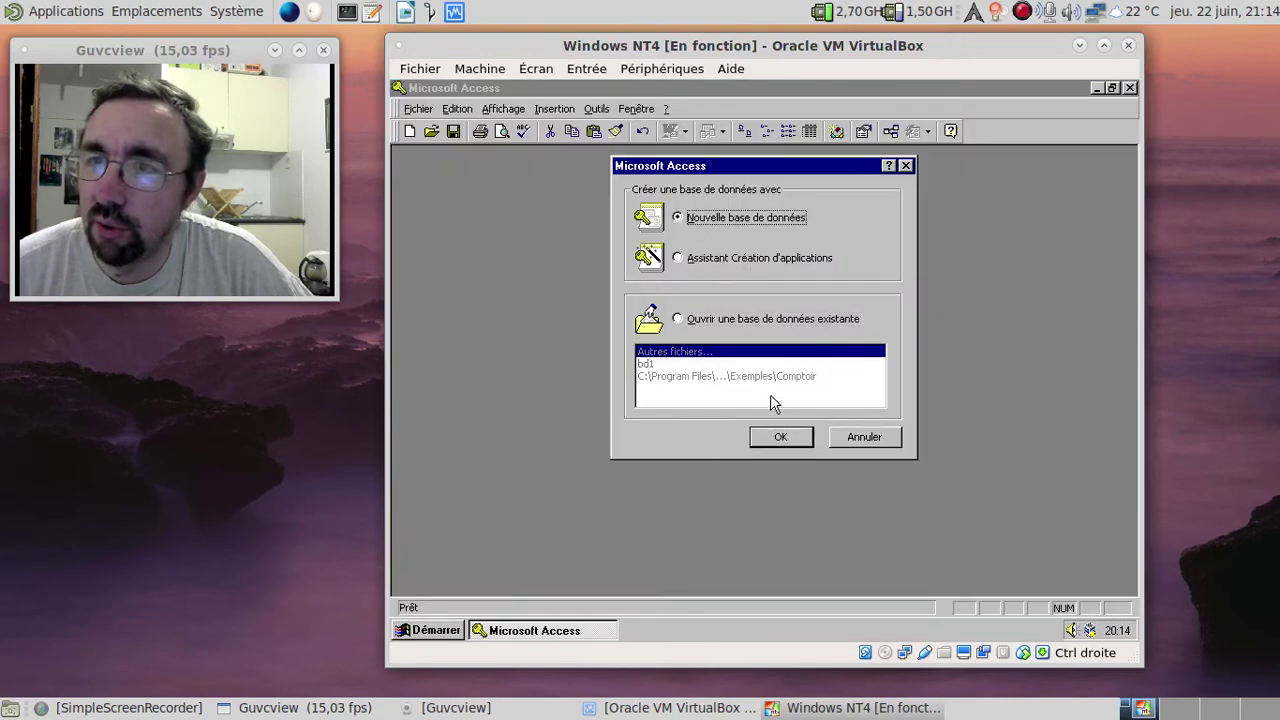
left_click(782, 436)
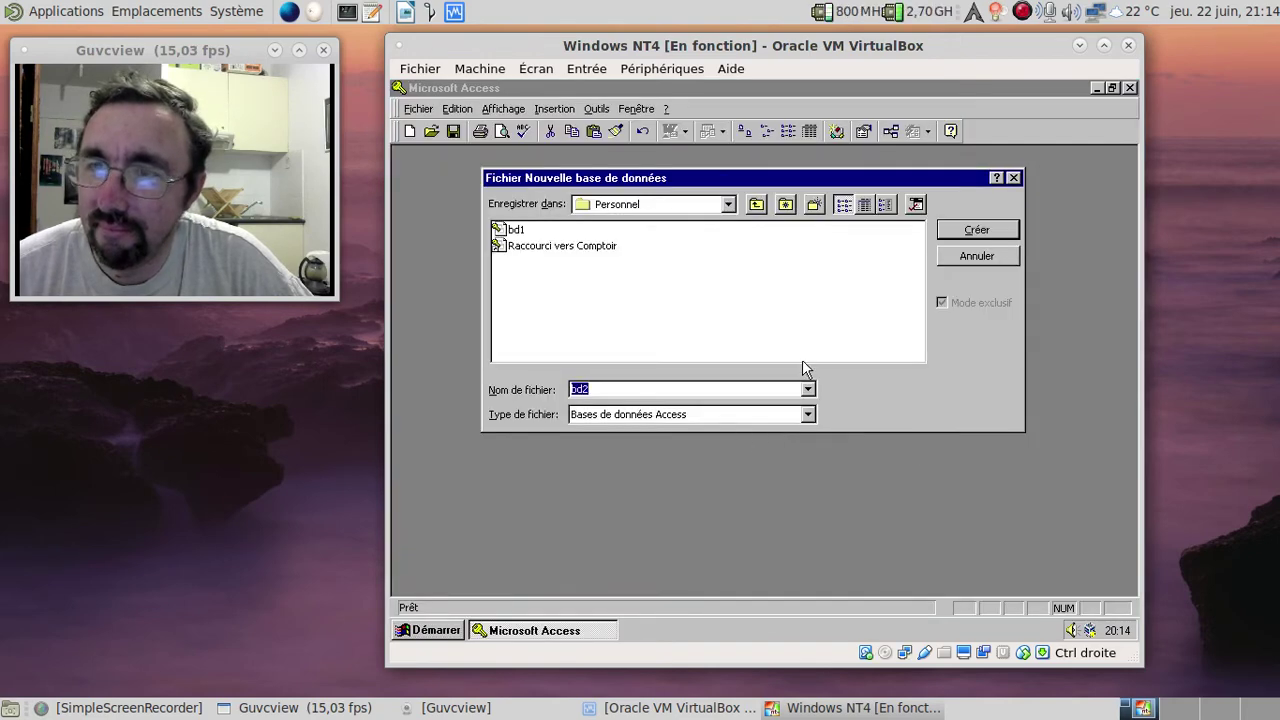
left_click(961, 230)
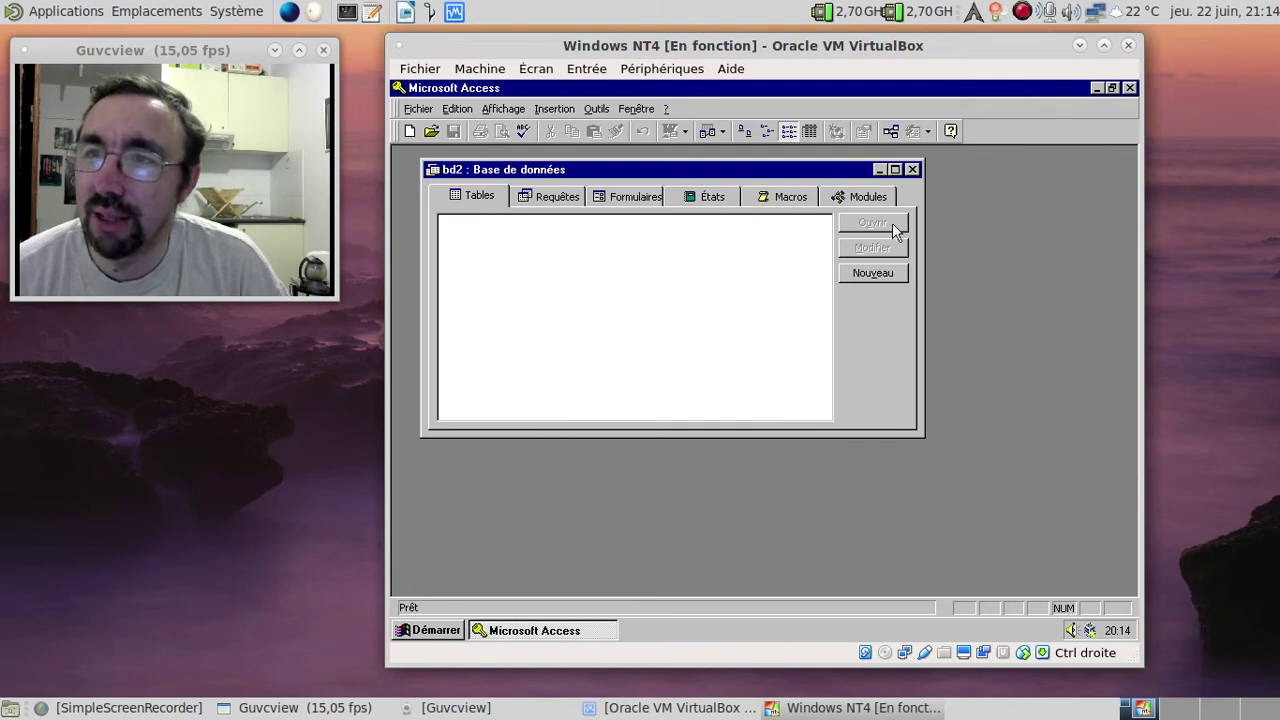
- Create a new macro in the bd2 database
left_click(798, 202)
left_click(874, 273)
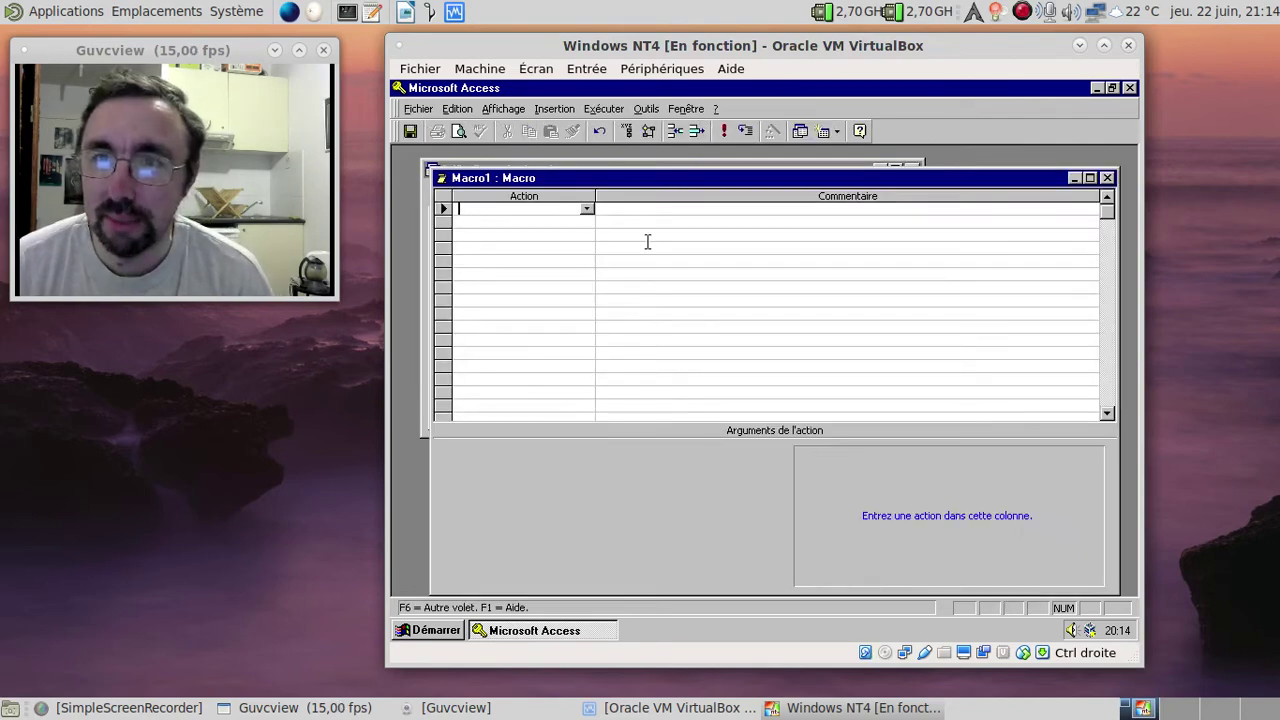
- Close the empty macro and save it under the name Magic Eight Ball
left_click(1106, 179)
left_click(701, 316)
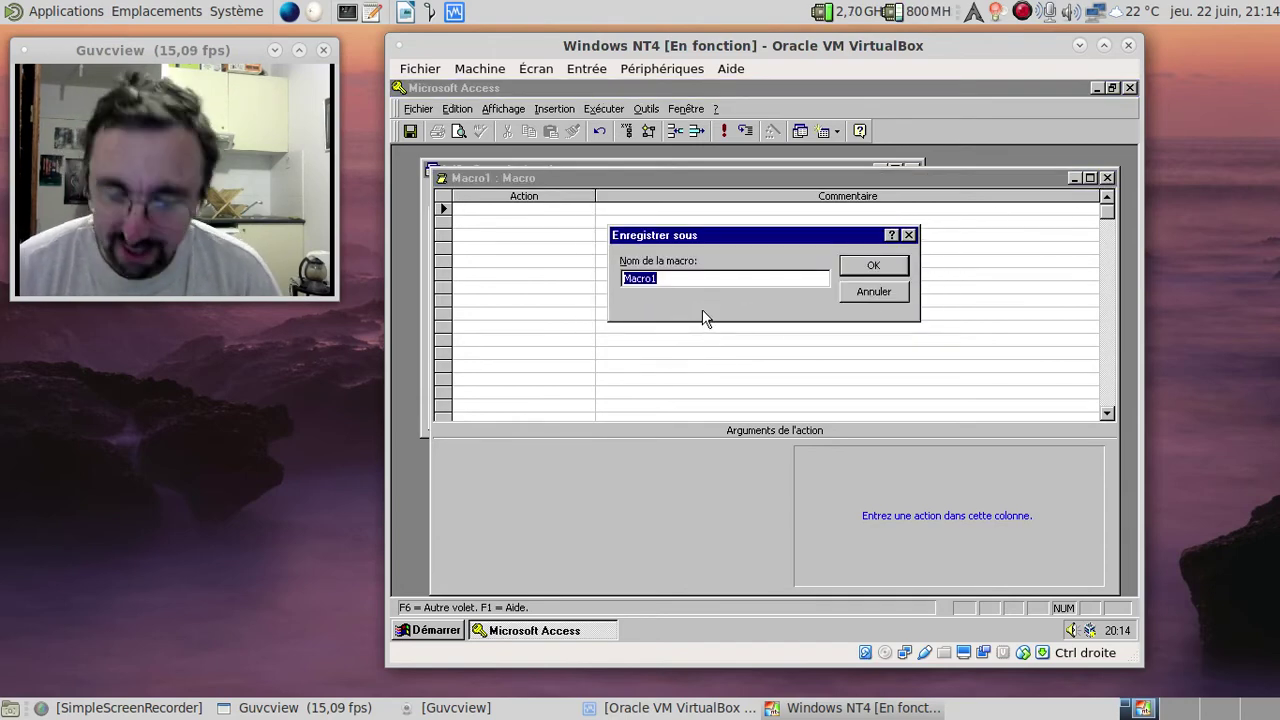
type("Magi")
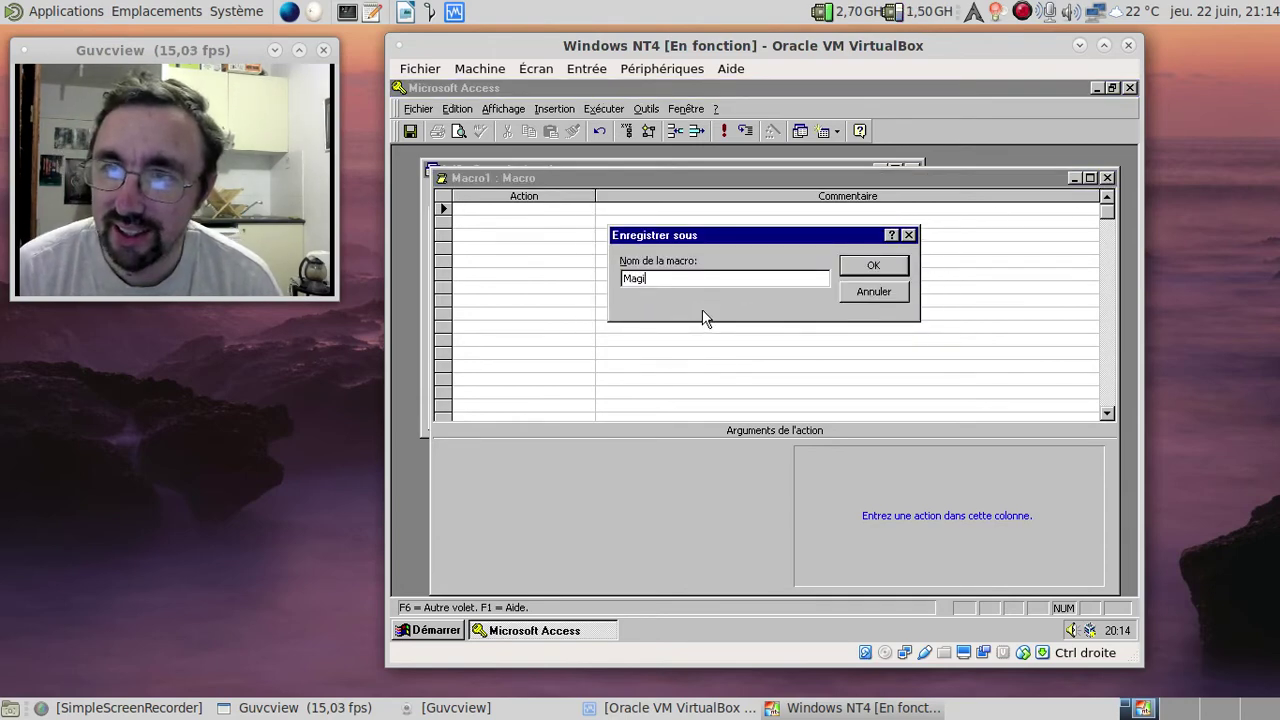
type("c Eight Ball")
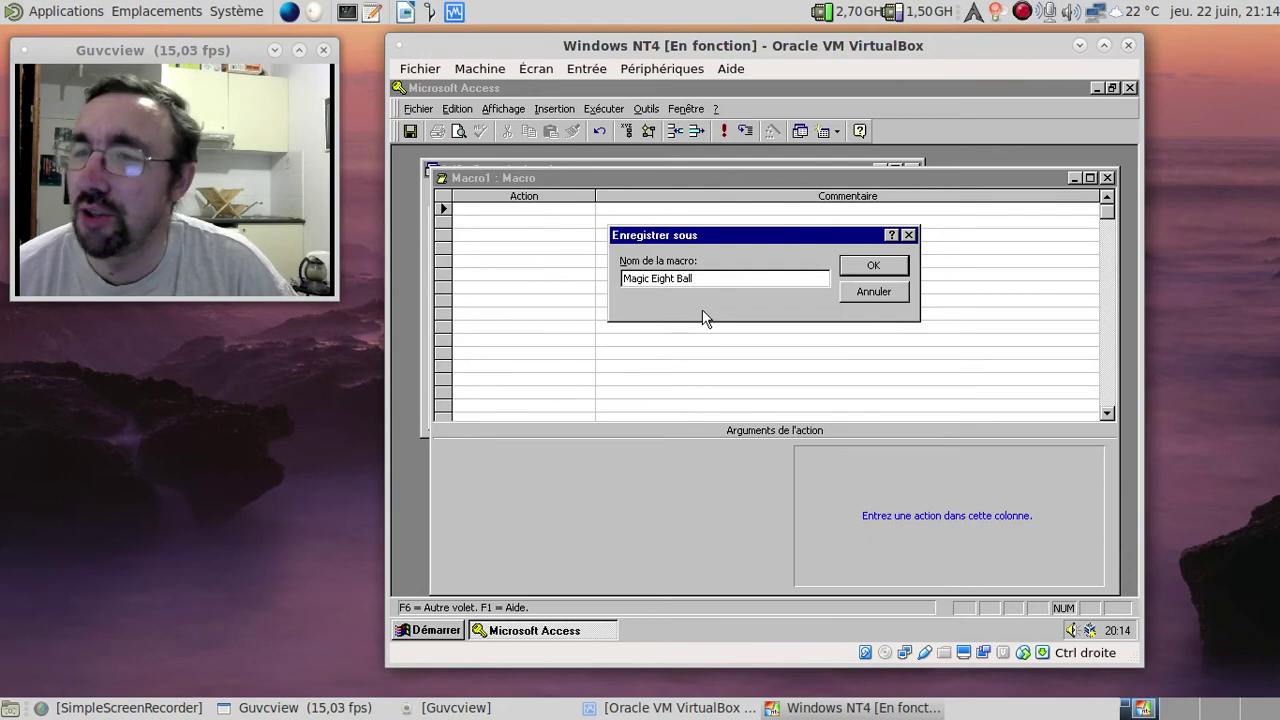
left_click(873, 268)
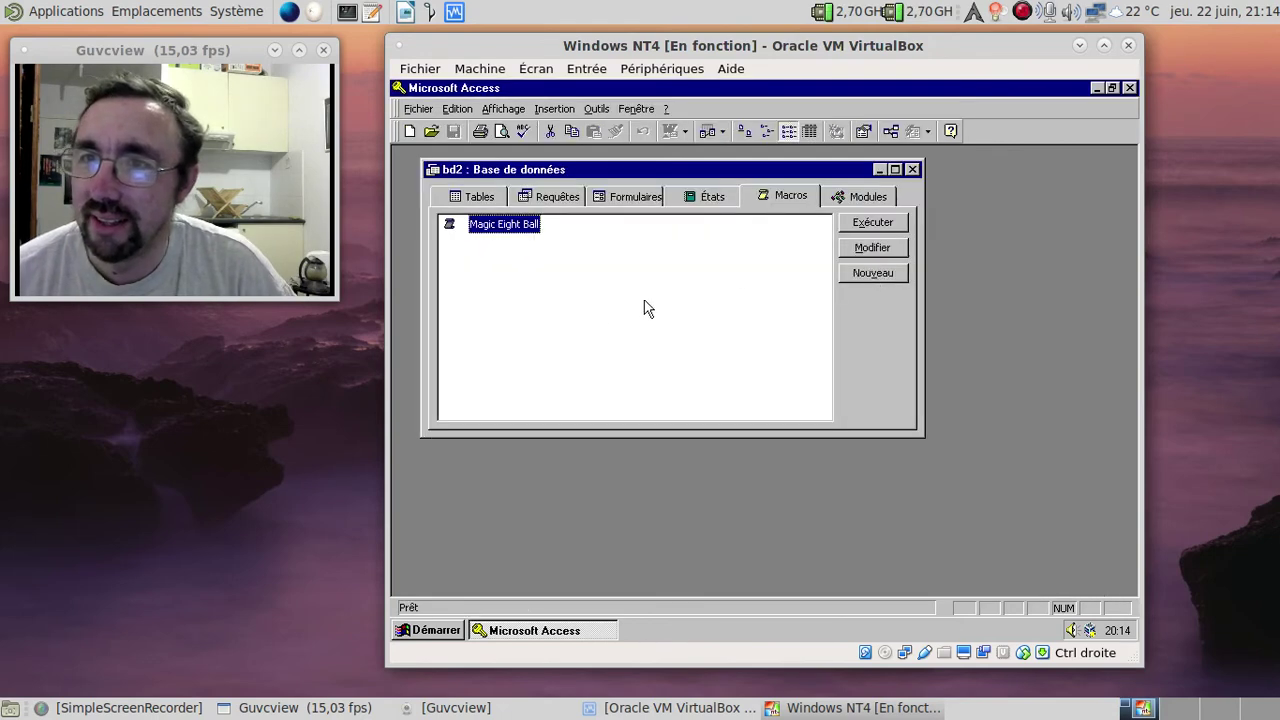
- Customize the Base de données toolbar by adding the Magic Eight Ball macro right after the format painter
right_click(985, 128)
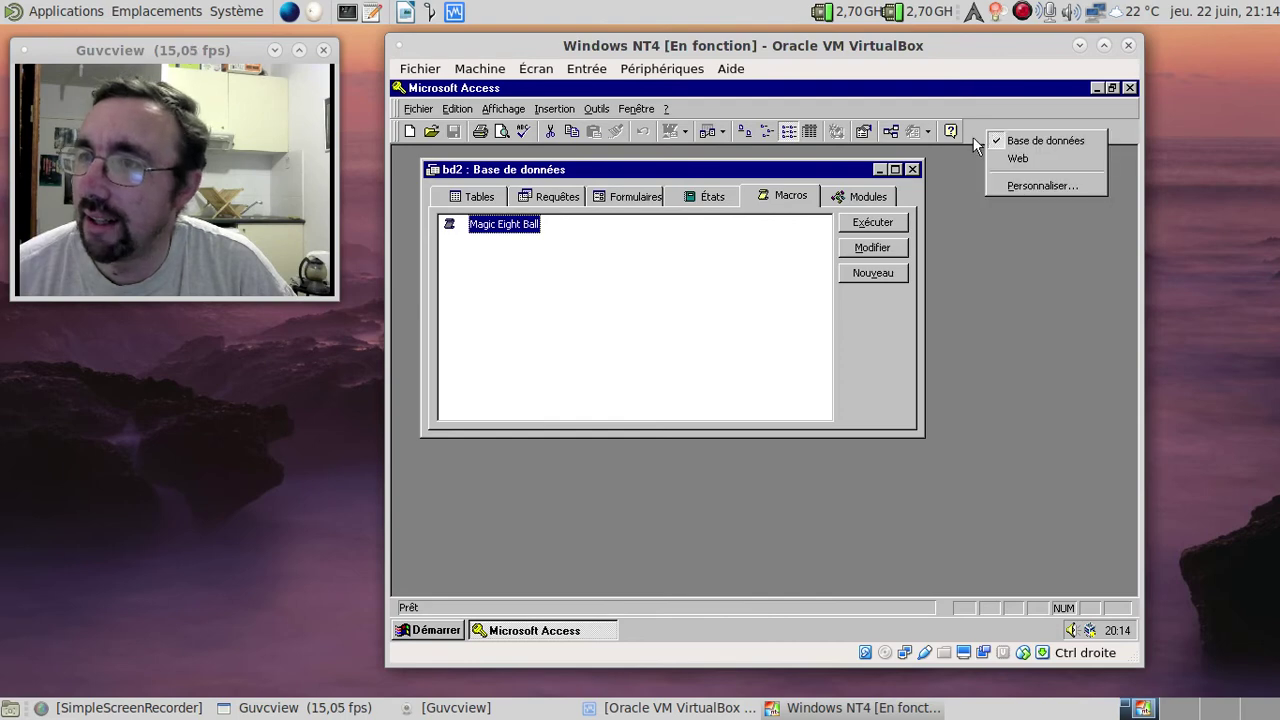
left_click(1005, 184)
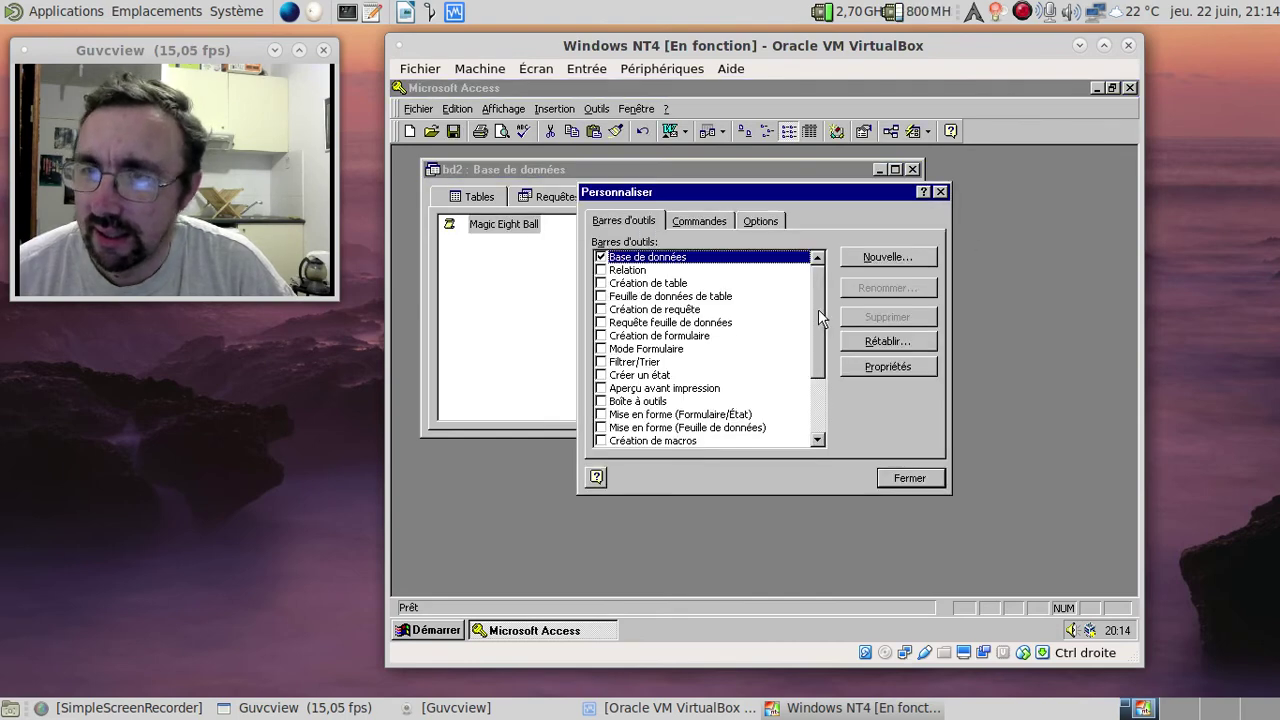
left_click_drag(818, 309, 816, 356)
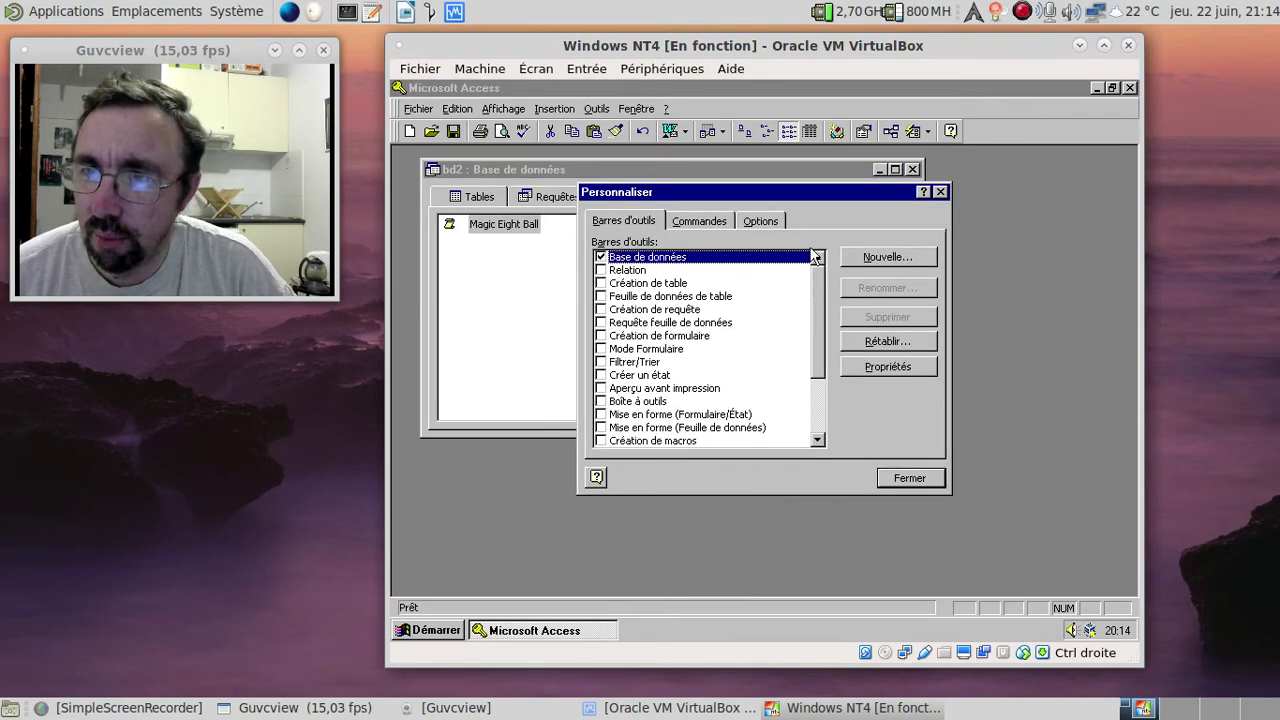
left_click(941, 193)
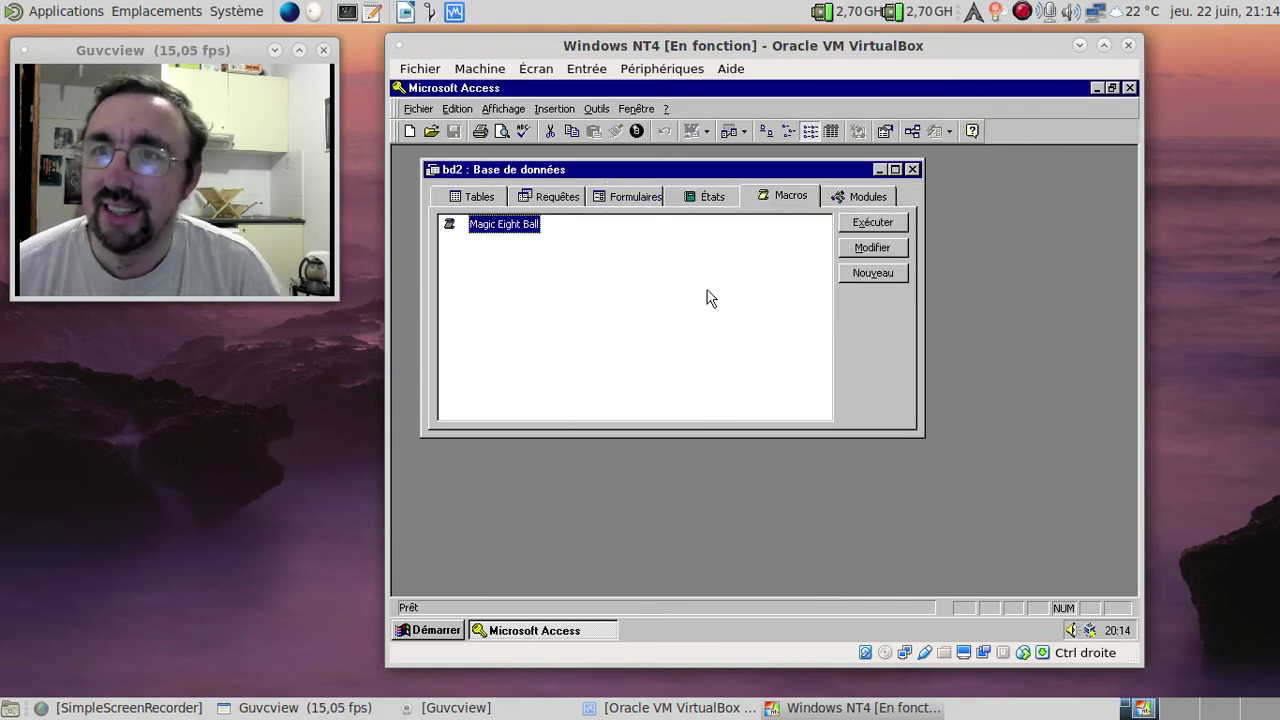
- Run the Magic Eight Ball macro repeatedly, reading and dismissing each answer it gives
left_click(636, 134)
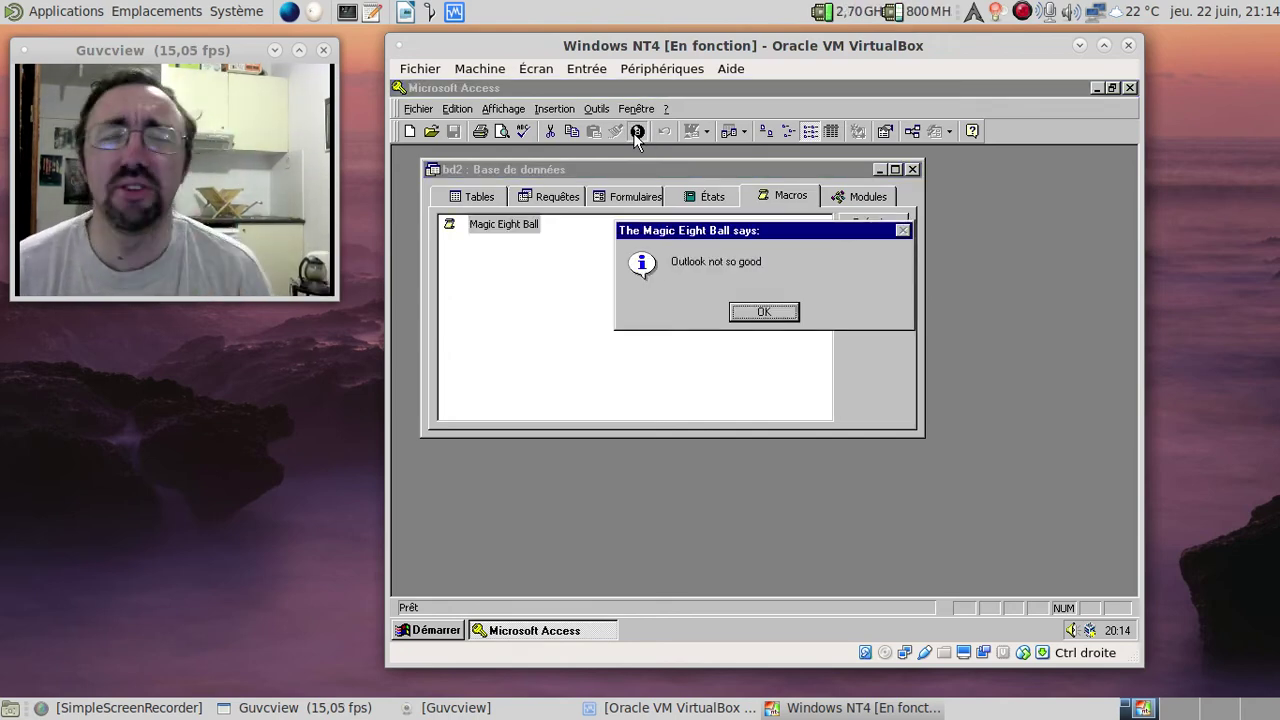
left_click(783, 312)
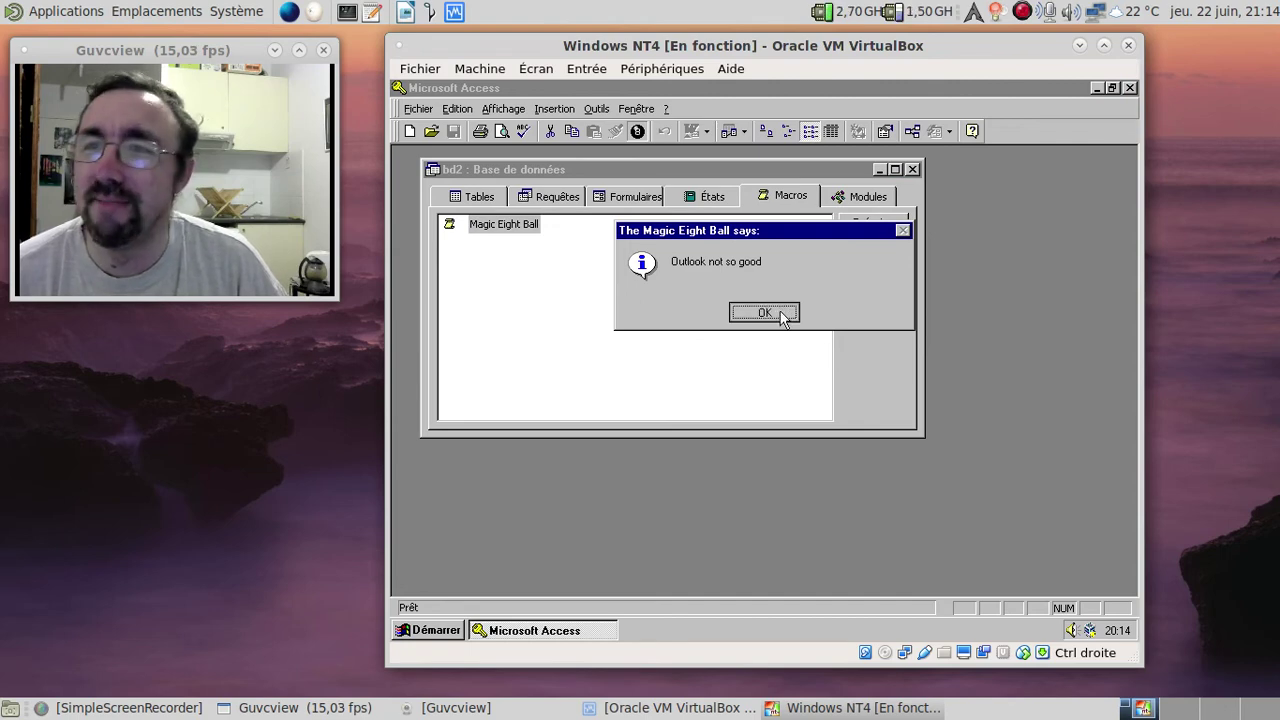
left_click(637, 134)
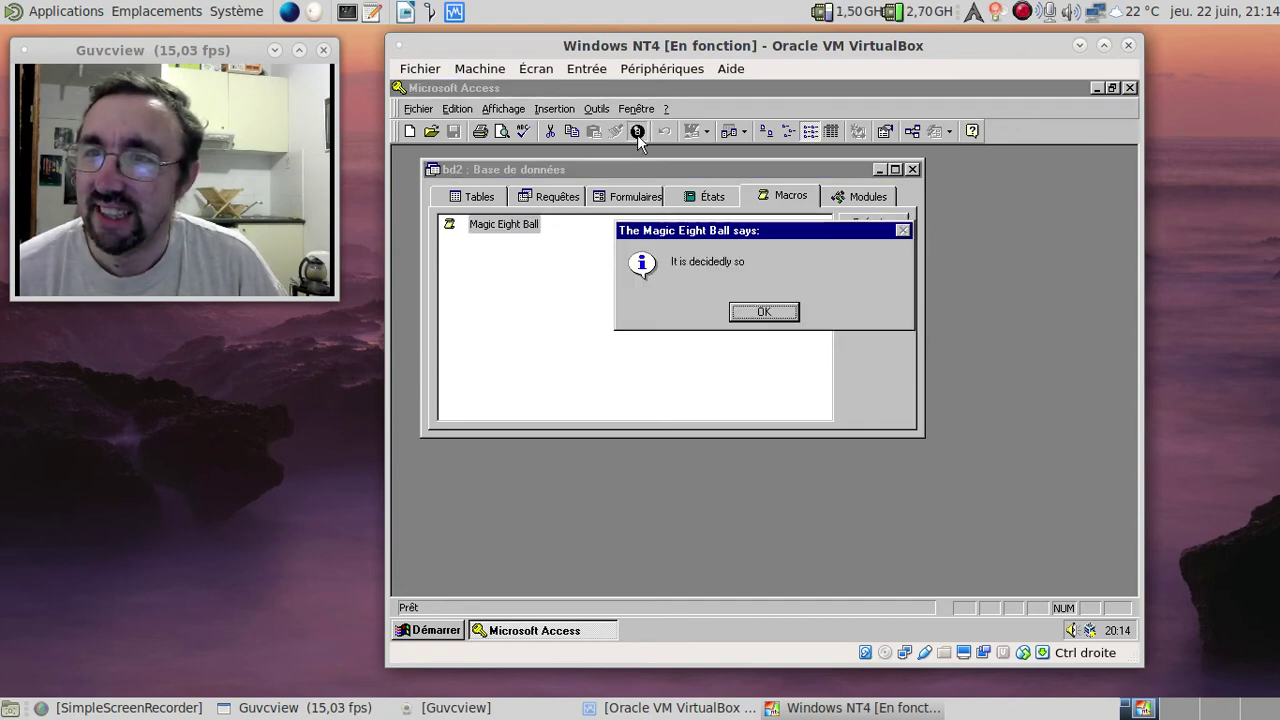
left_click(751, 311)
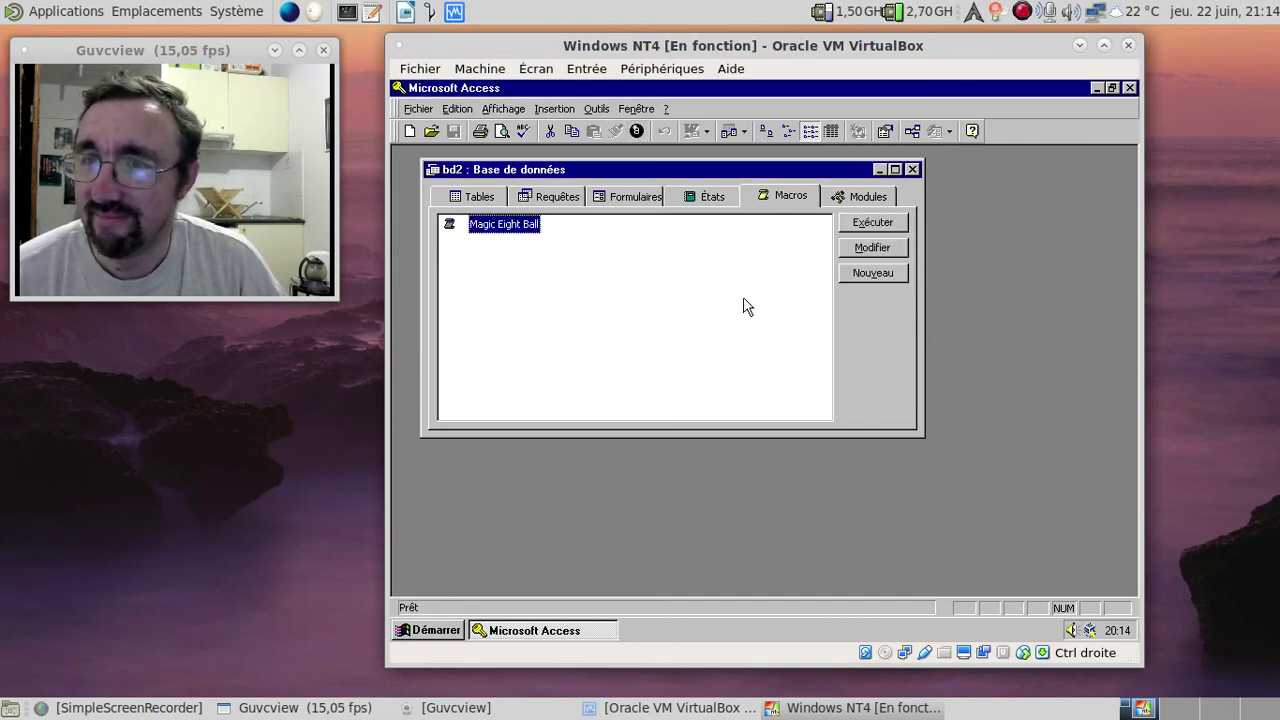
left_click(637, 131)
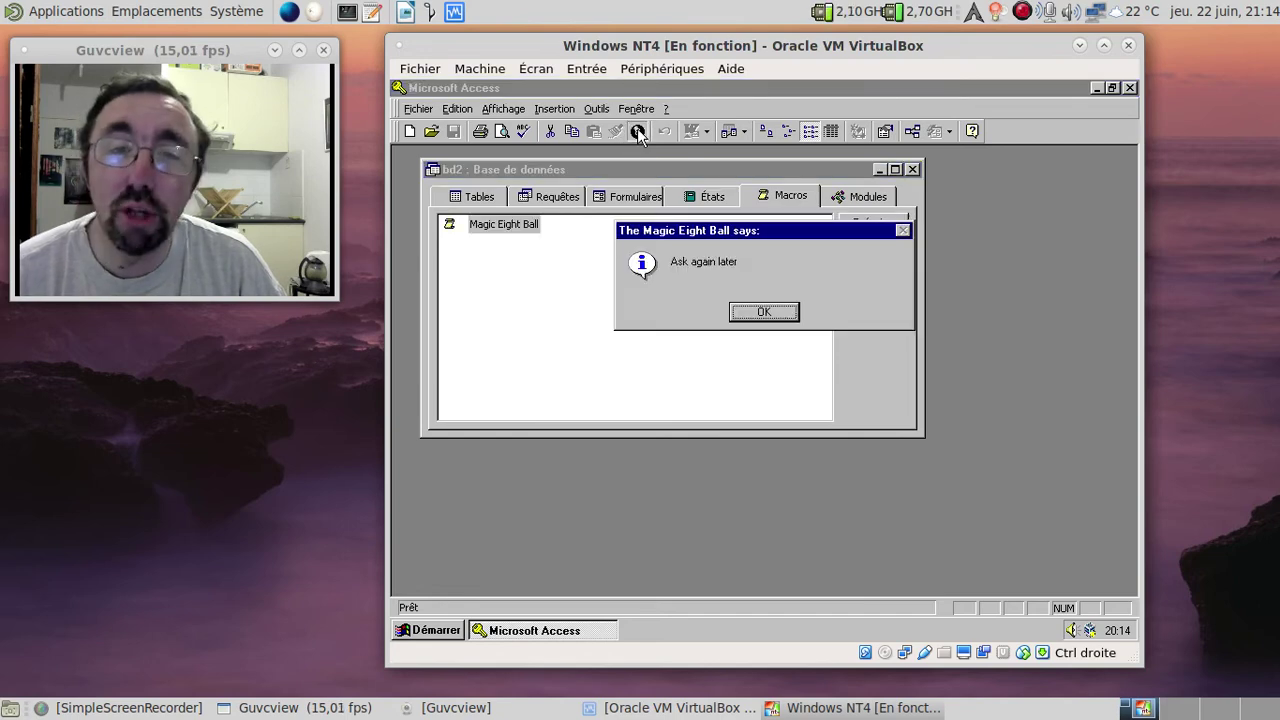
left_click(749, 310)
left_click(637, 132)
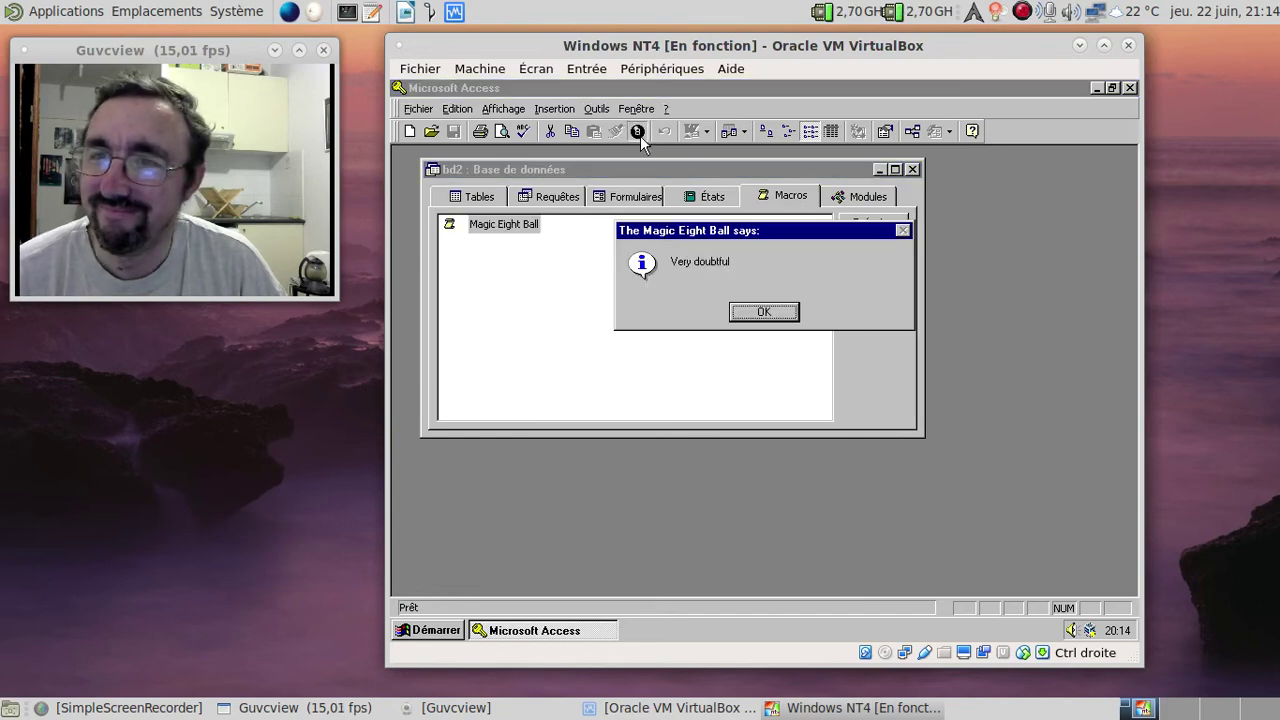
left_click(771, 316)
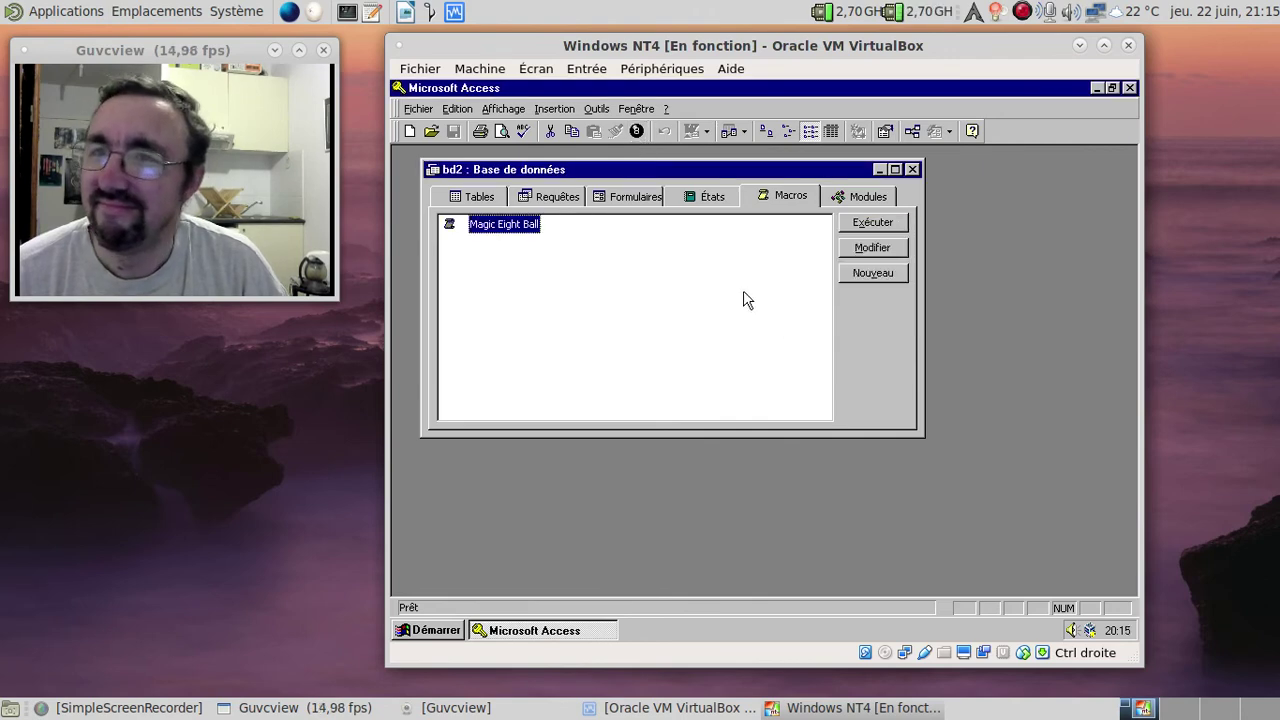
left_click(636, 133)
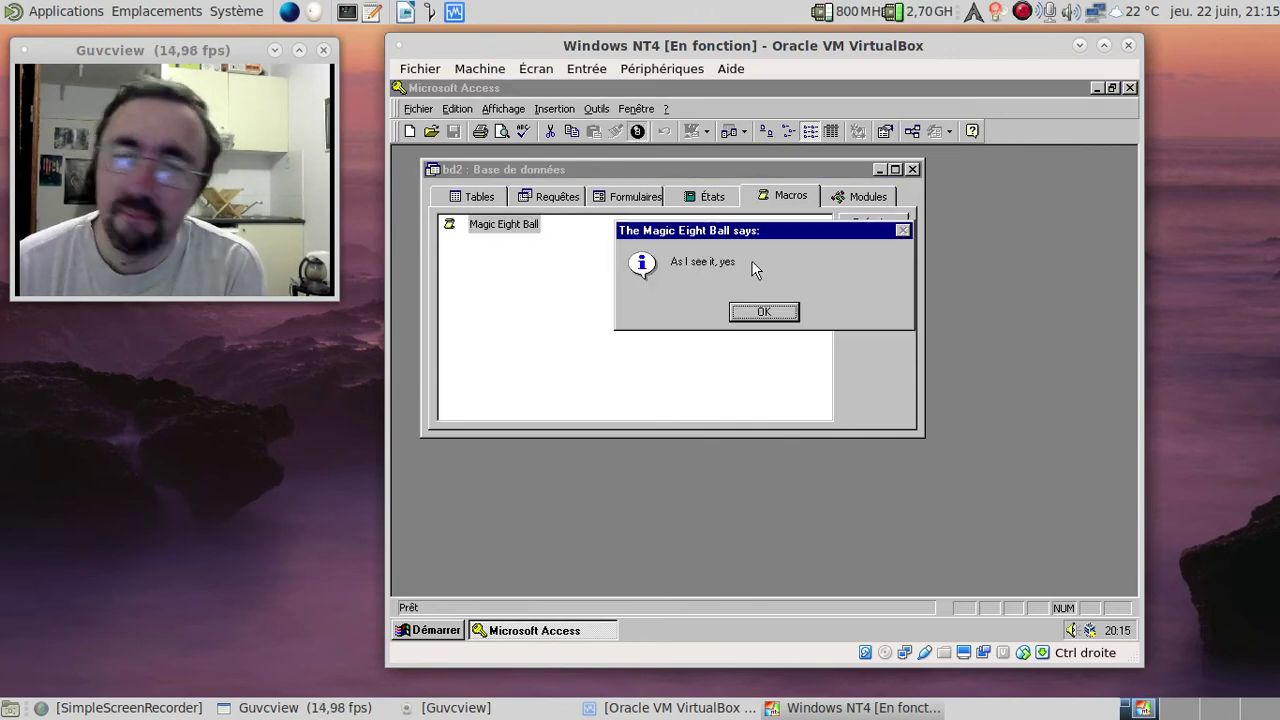
left_click(768, 311)
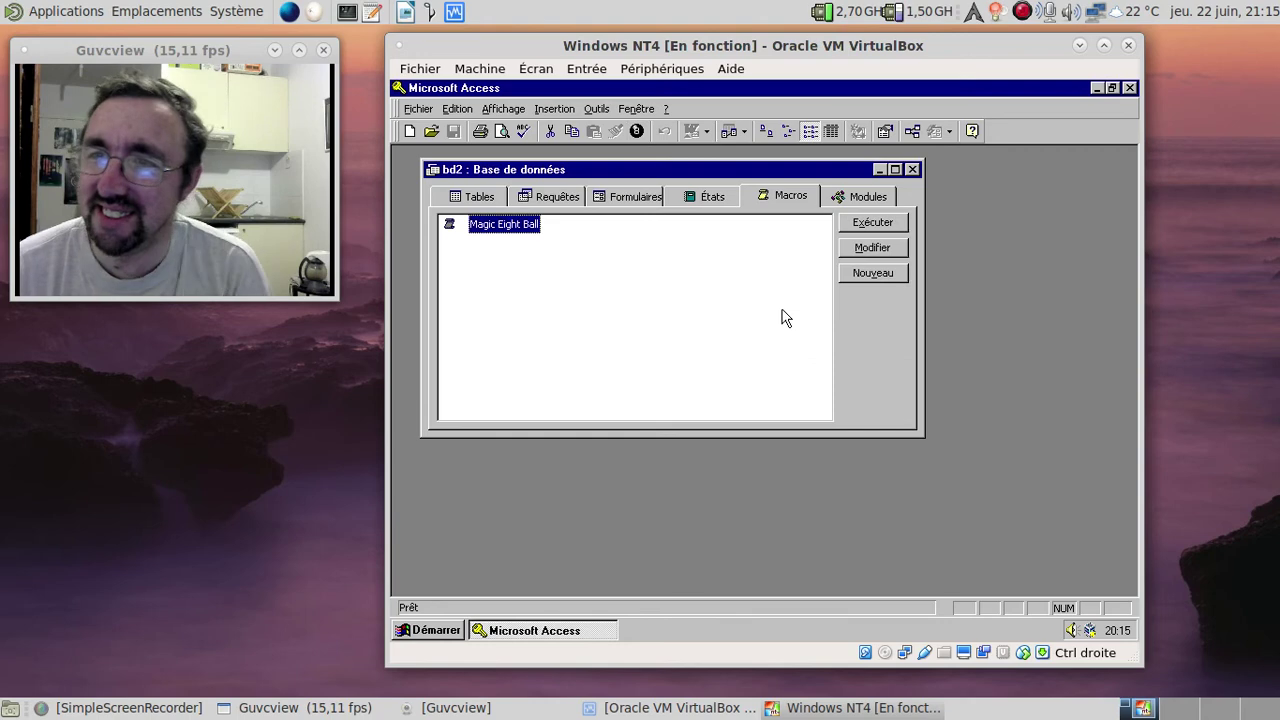
left_click(645, 136)
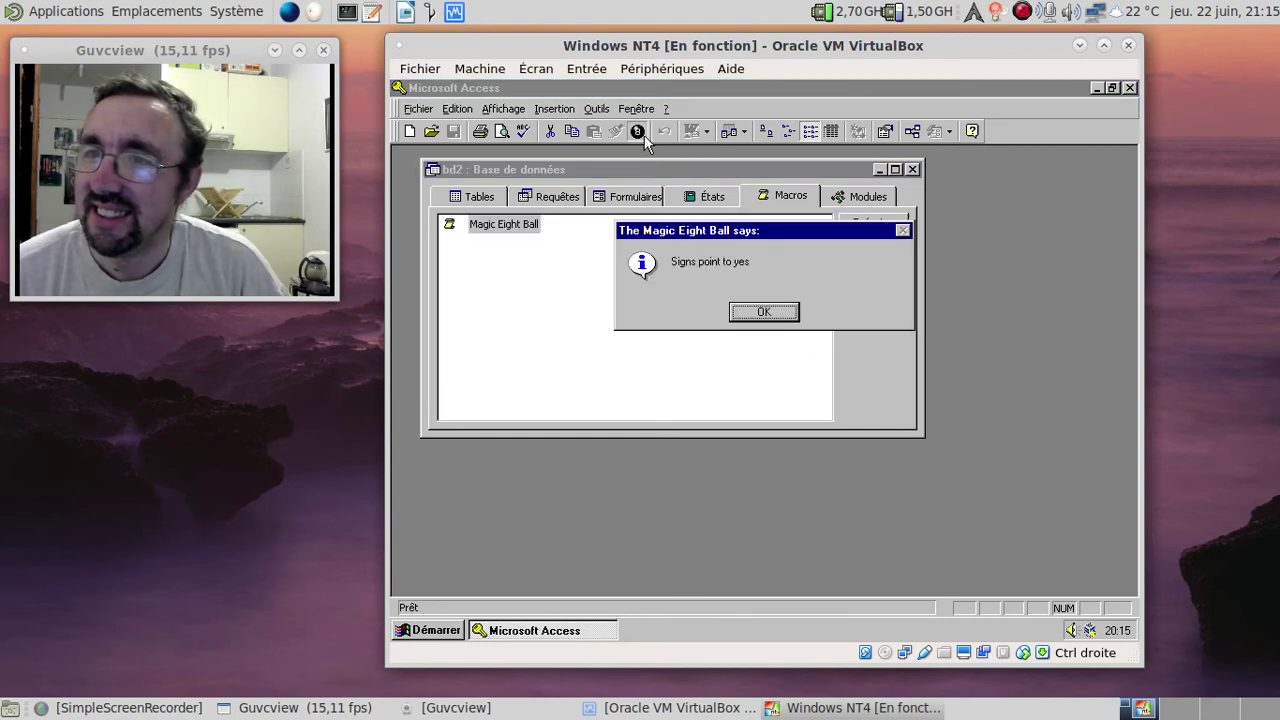
left_click(765, 314)
left_click(641, 134)
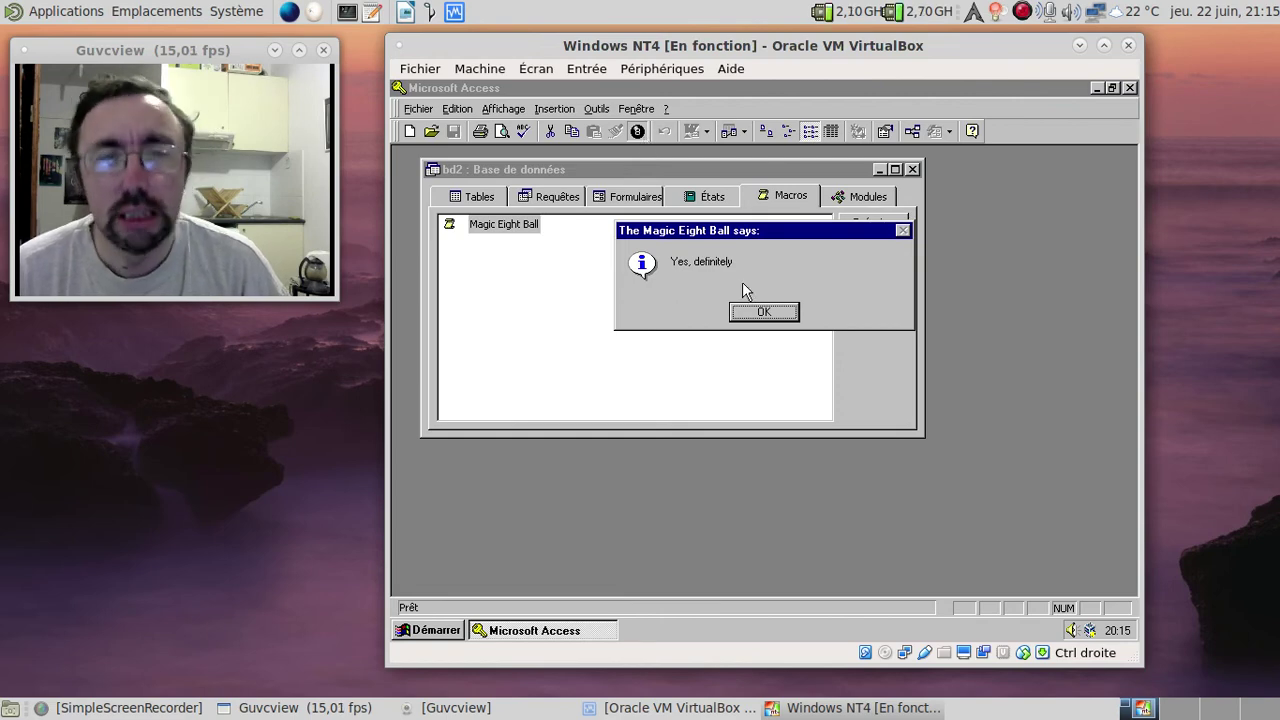
left_click(763, 312)
left_click(637, 132)
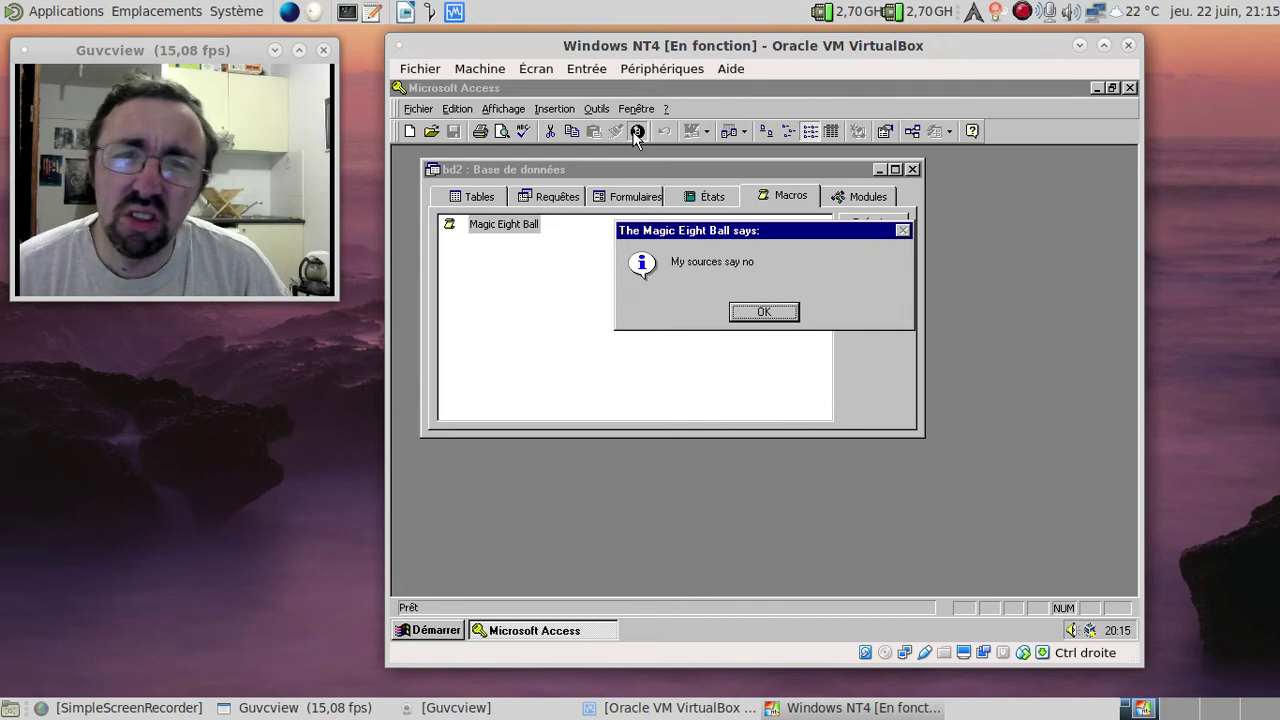
left_click(763, 312)
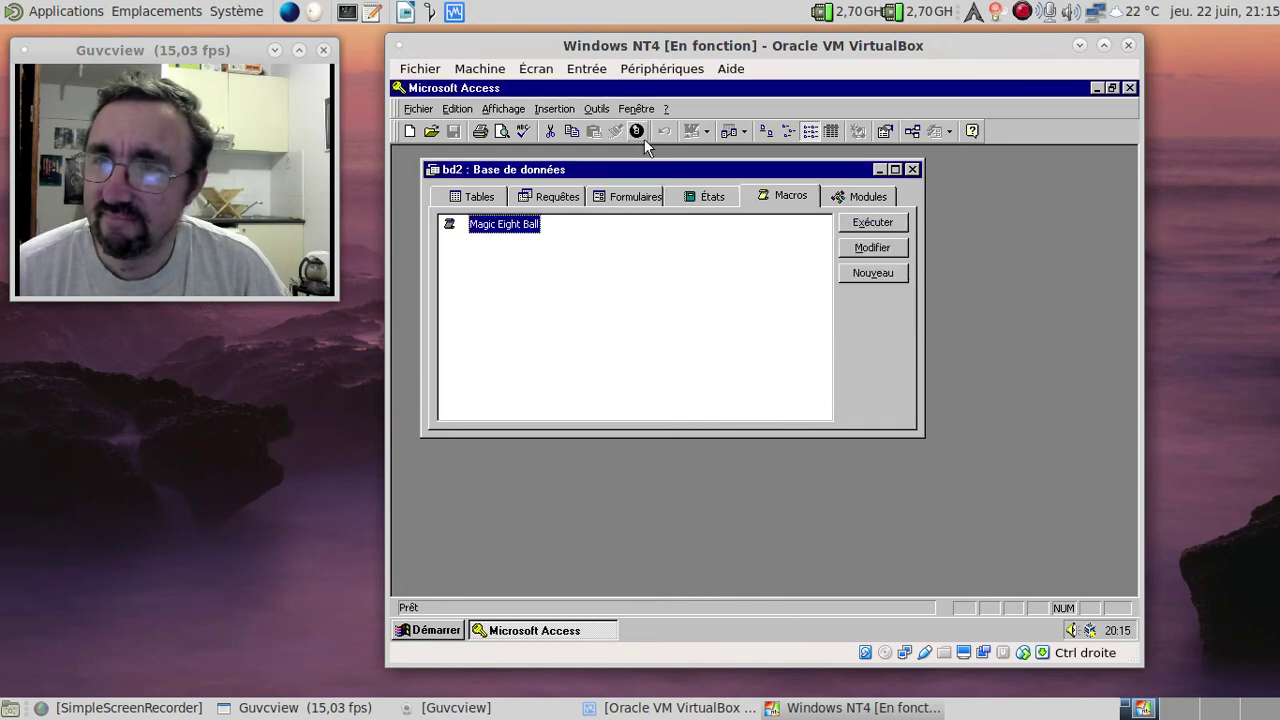
left_click(644, 139)
left_click(770, 309)
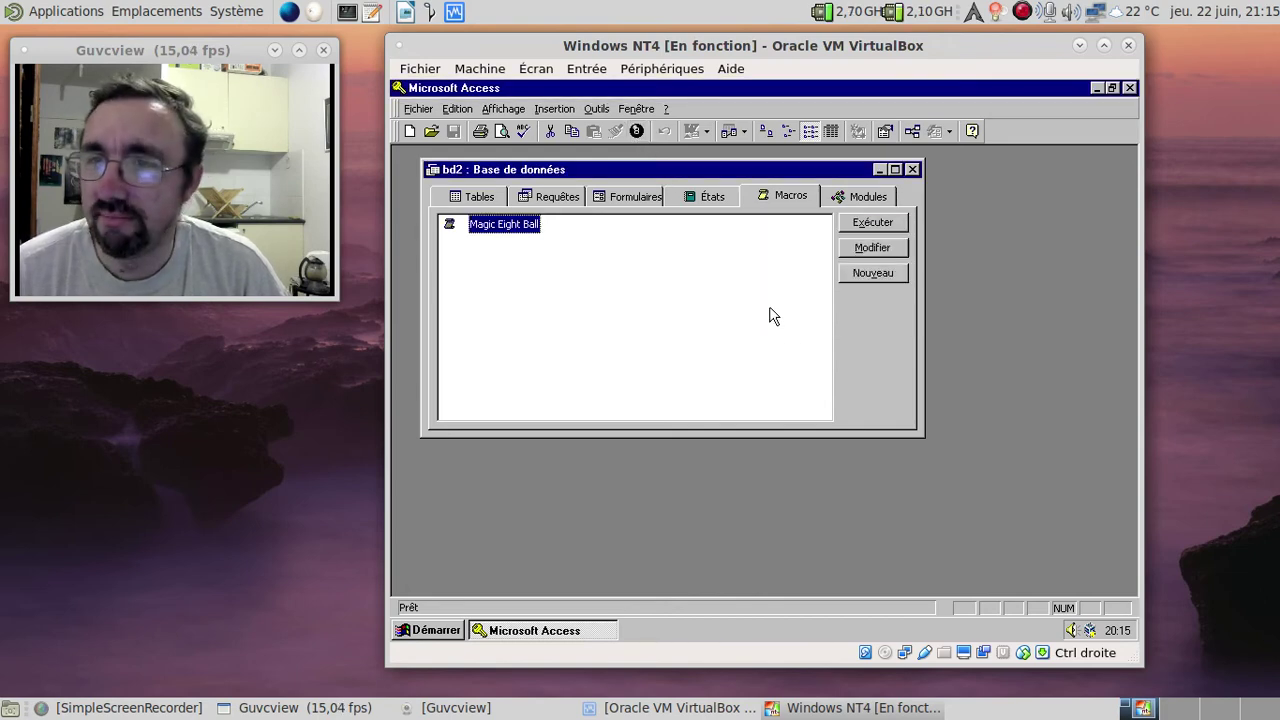
left_click(640, 133)
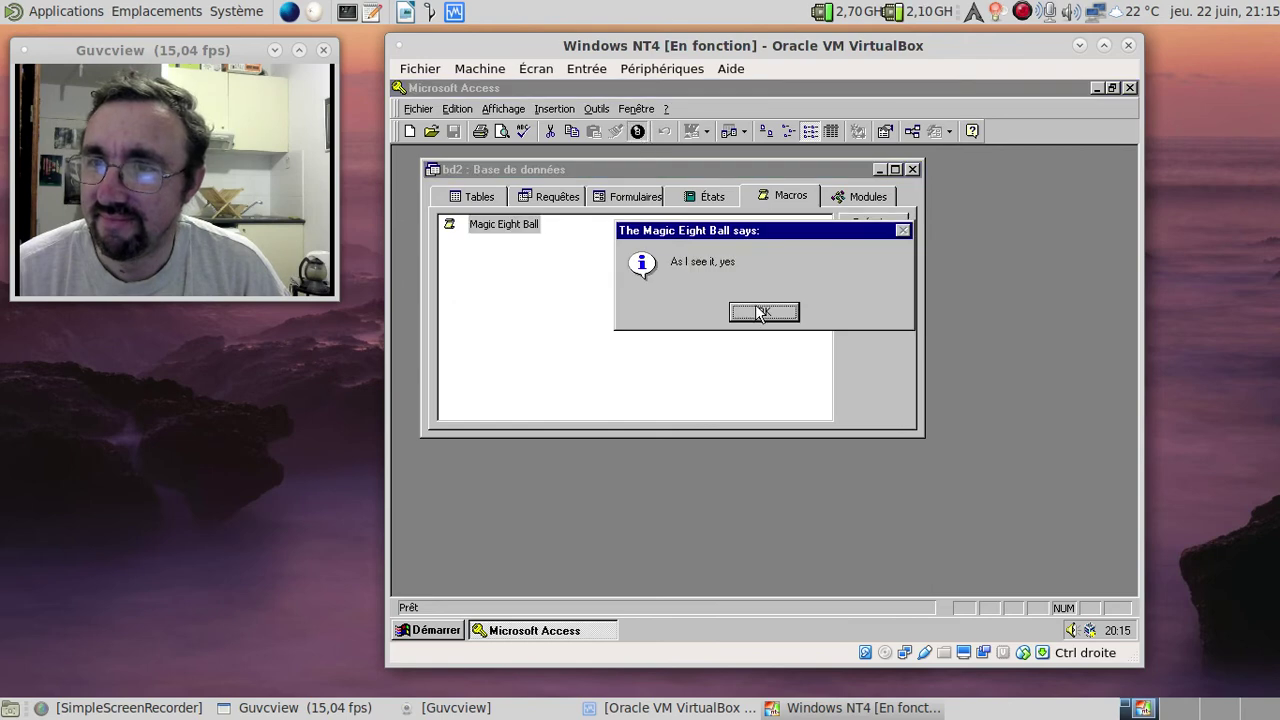
left_click(760, 312)
left_click(642, 134)
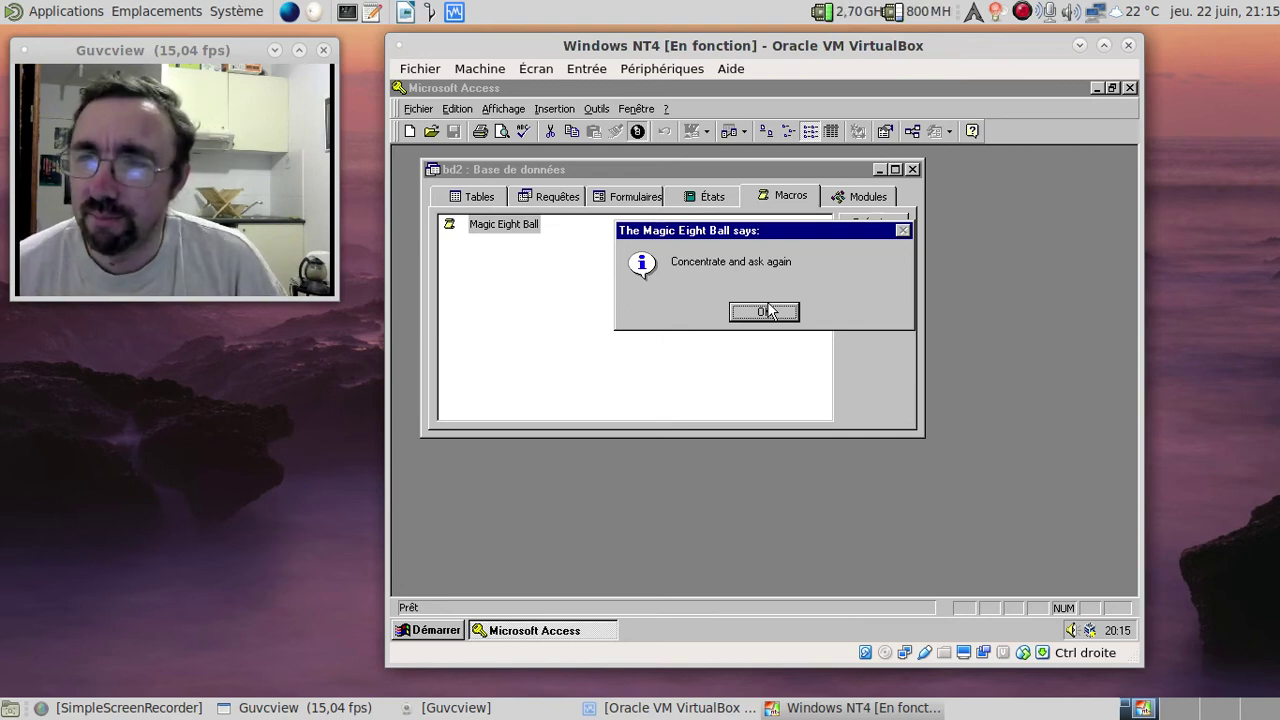
left_click(766, 311)
left_click(636, 133)
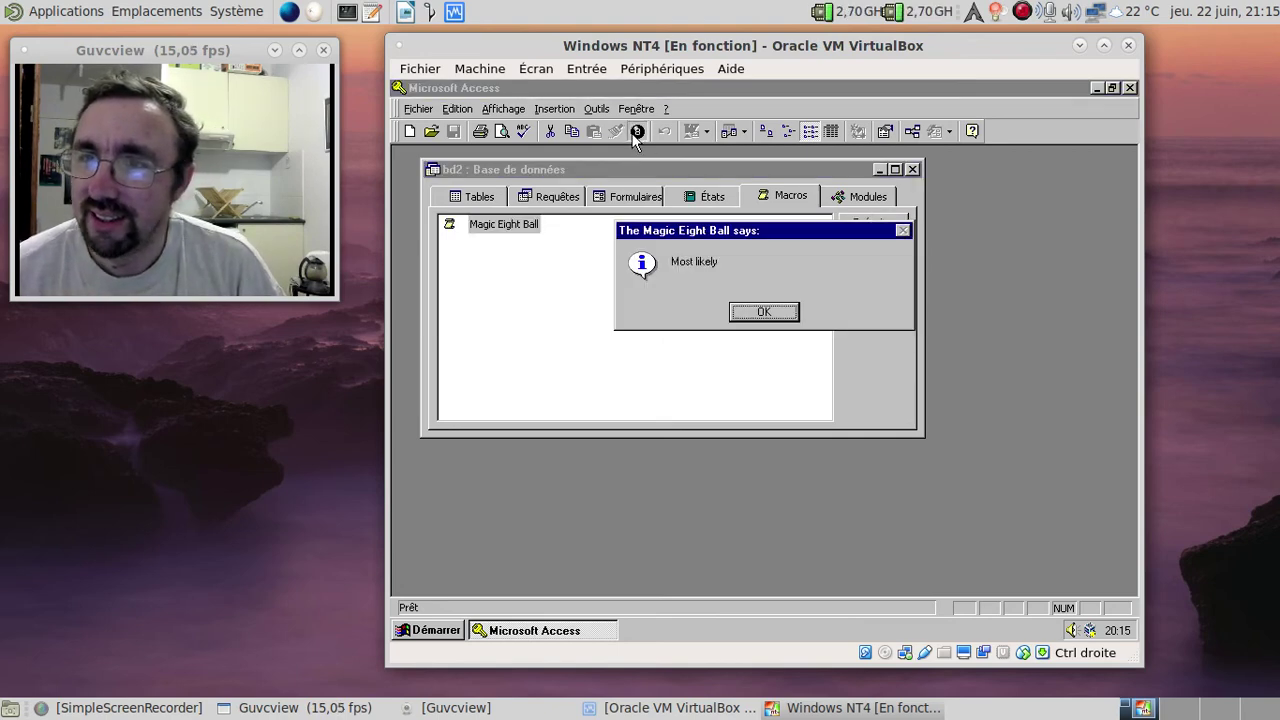
left_click(763, 311)
left_click(636, 133)
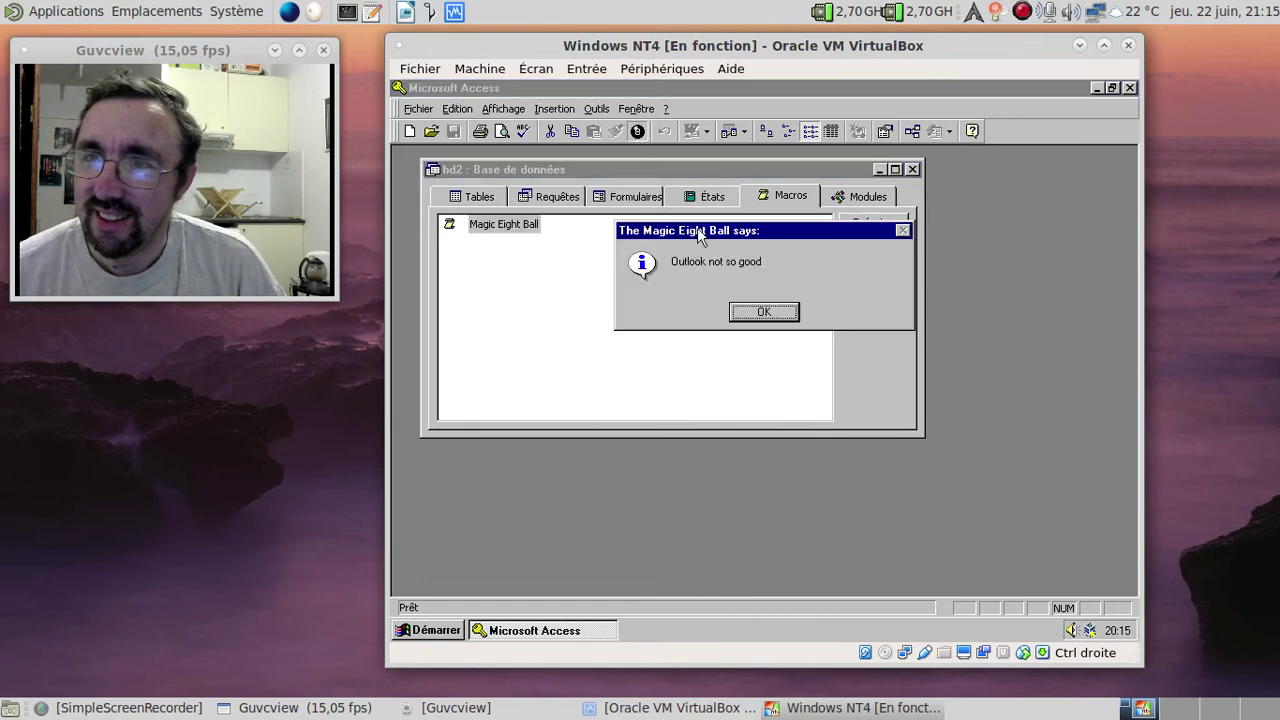
left_click(752, 310)
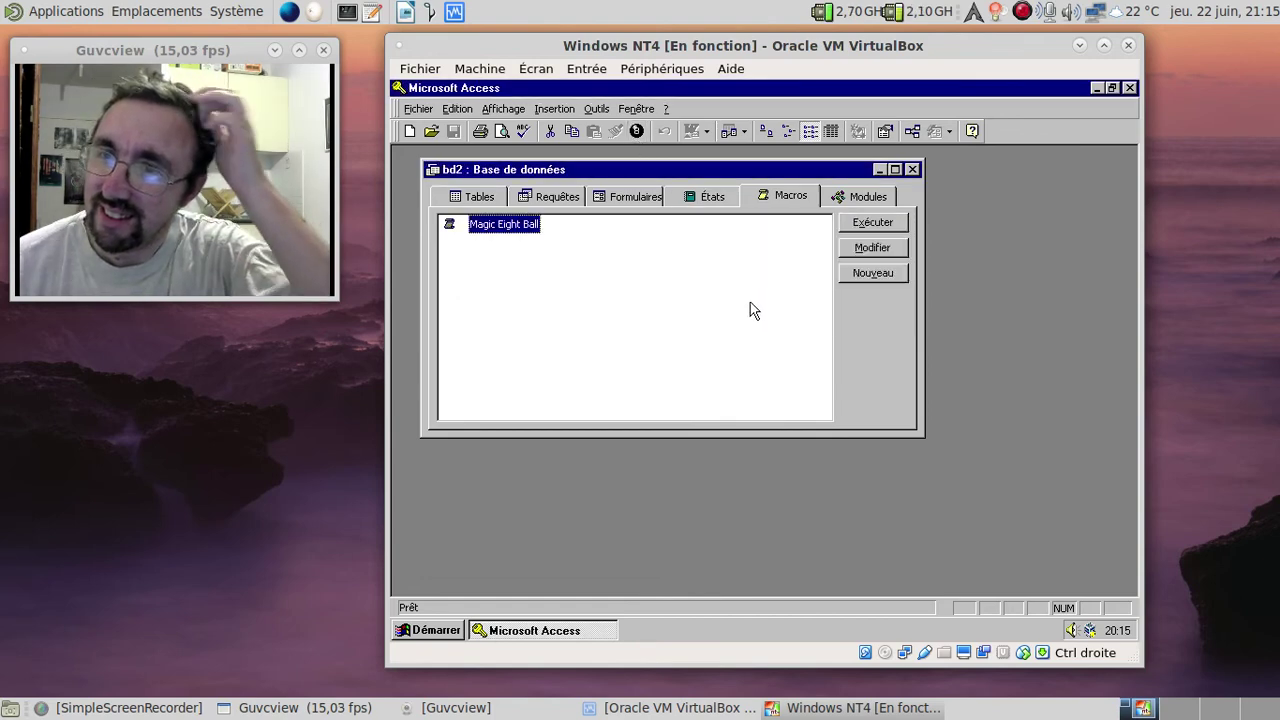
left_click(638, 133)
left_click(767, 312)
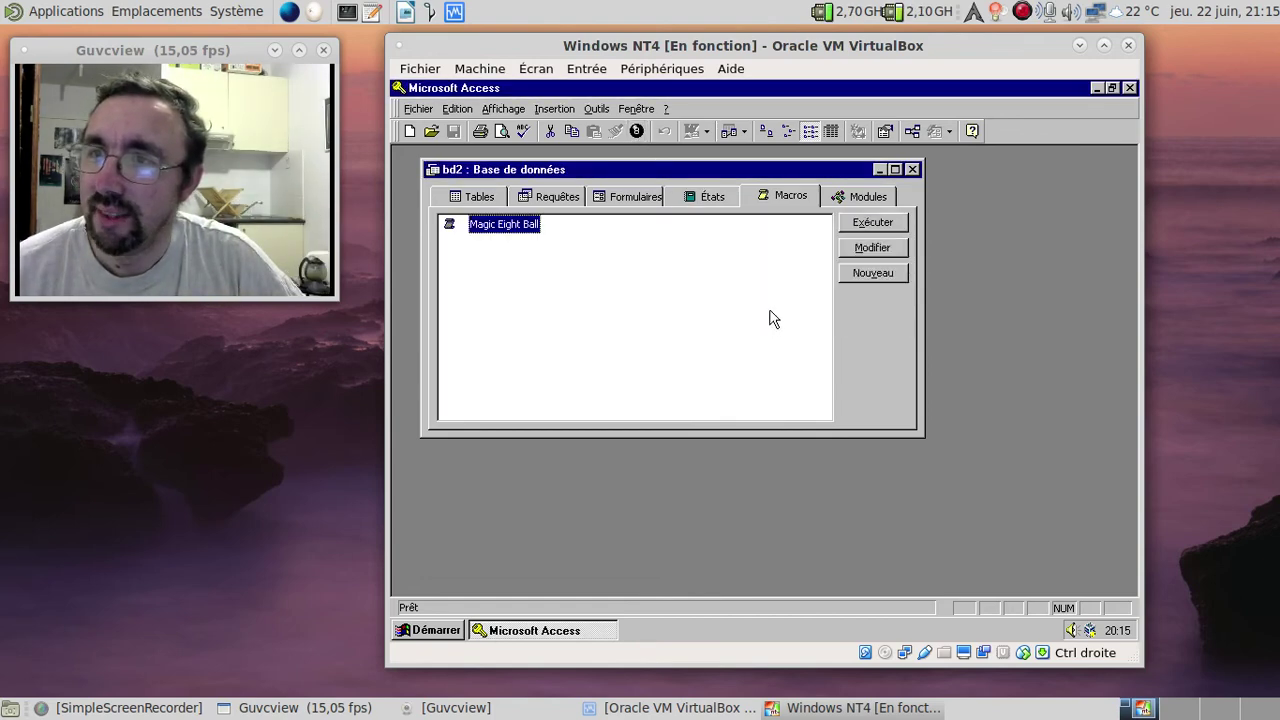
- Close the bd2 database, quit Access and launch Microsoft Excel
left_click(909, 169)
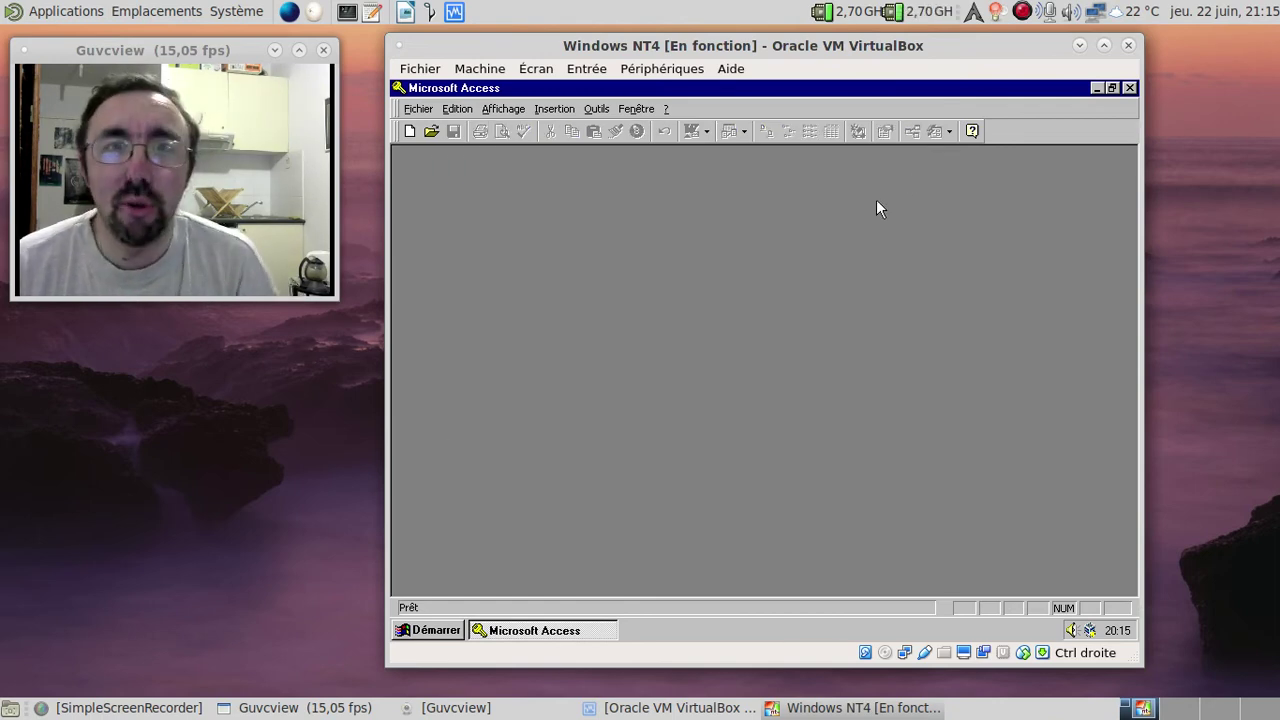
left_click(1127, 88)
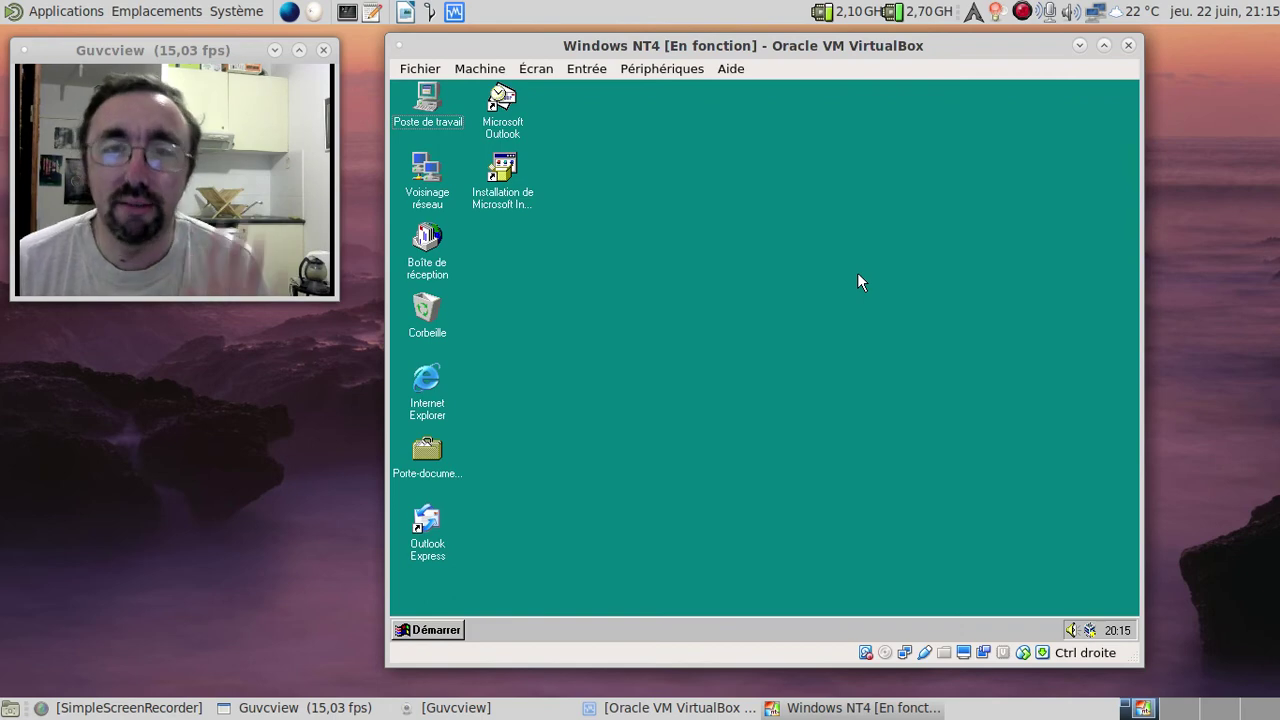
left_click(452, 630)
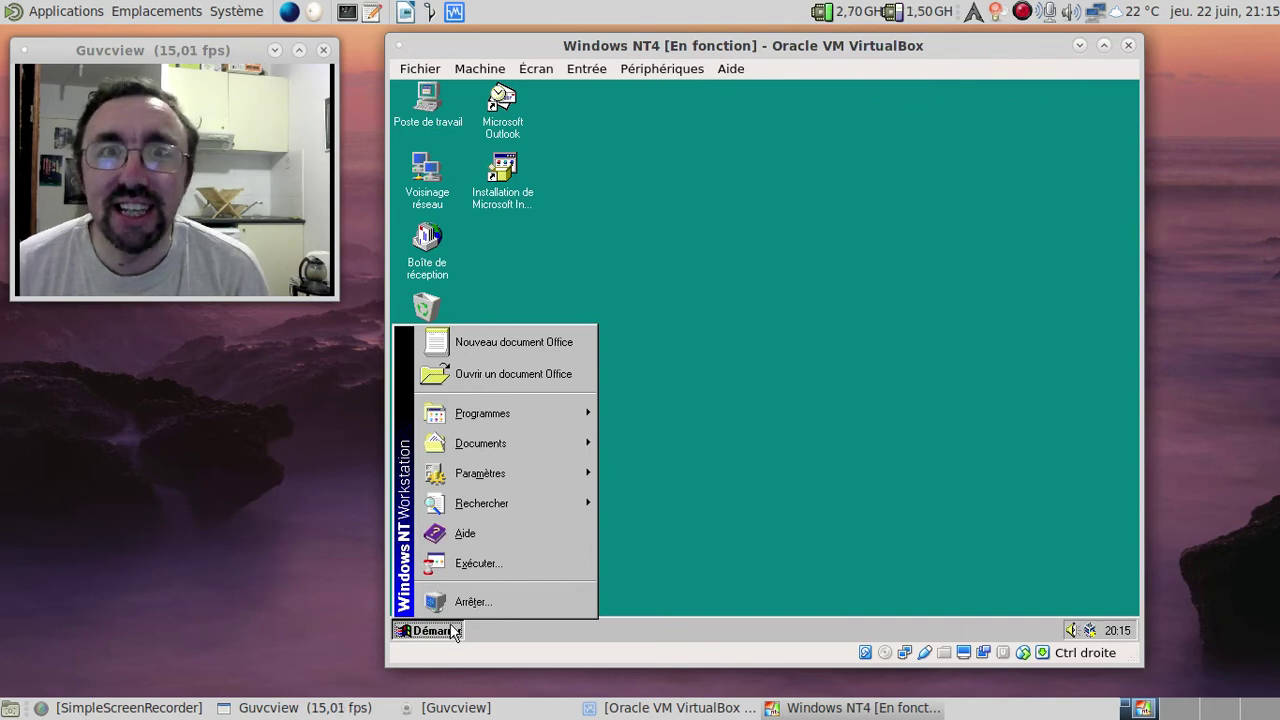
mouse_move(488, 420)
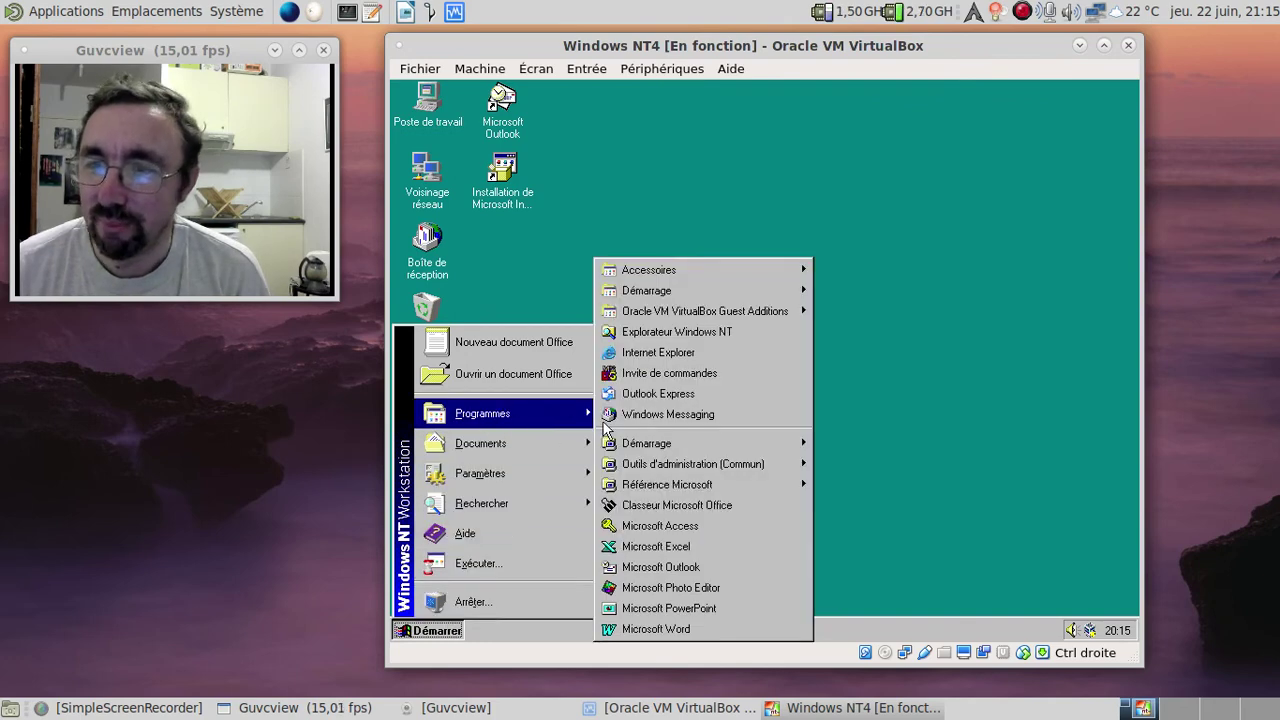
left_click(664, 544)
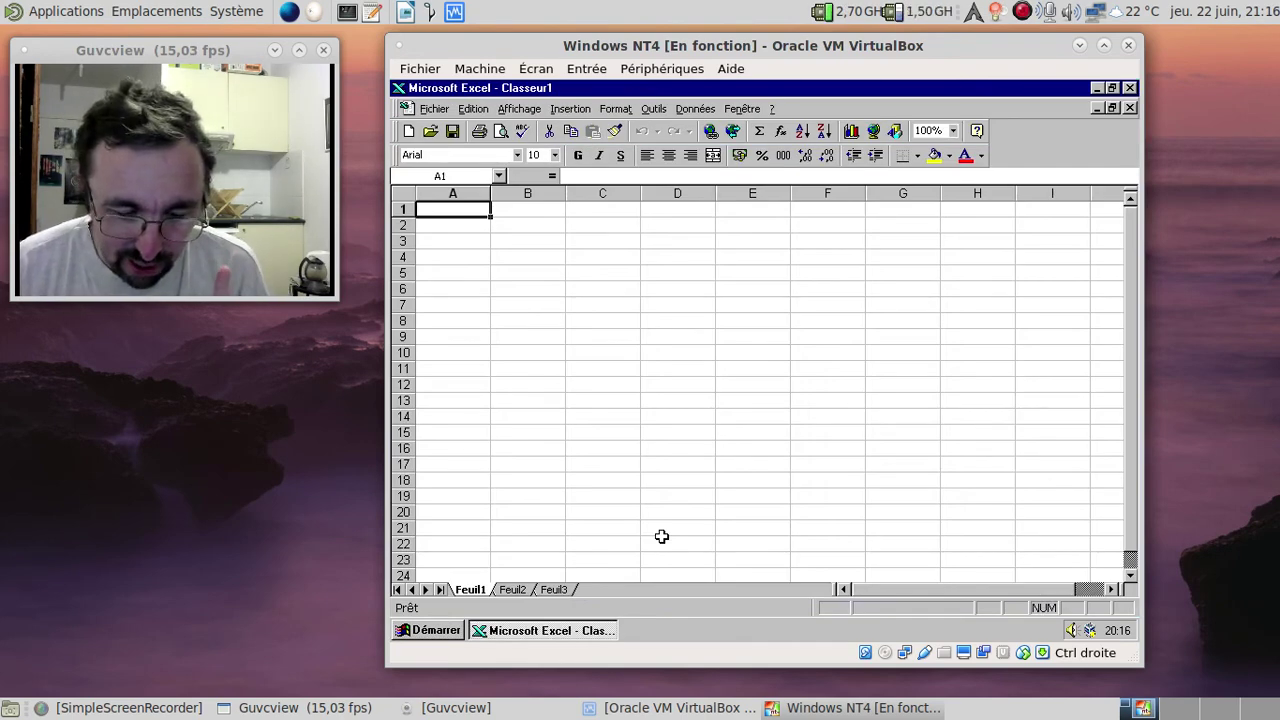
- Launch the hidden 3D flight Easter egg through the Chart Wizard with range x97:l97 selected and M97 as the active cell
key("F5")
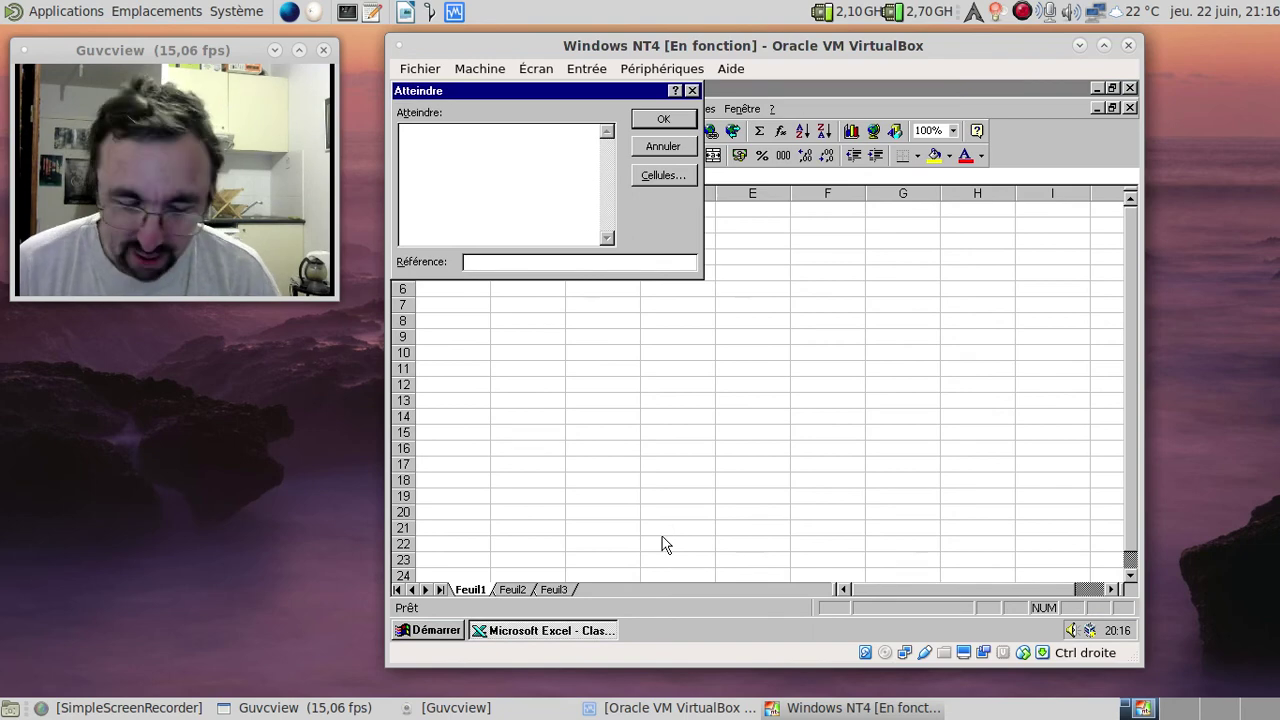
type("x97:")
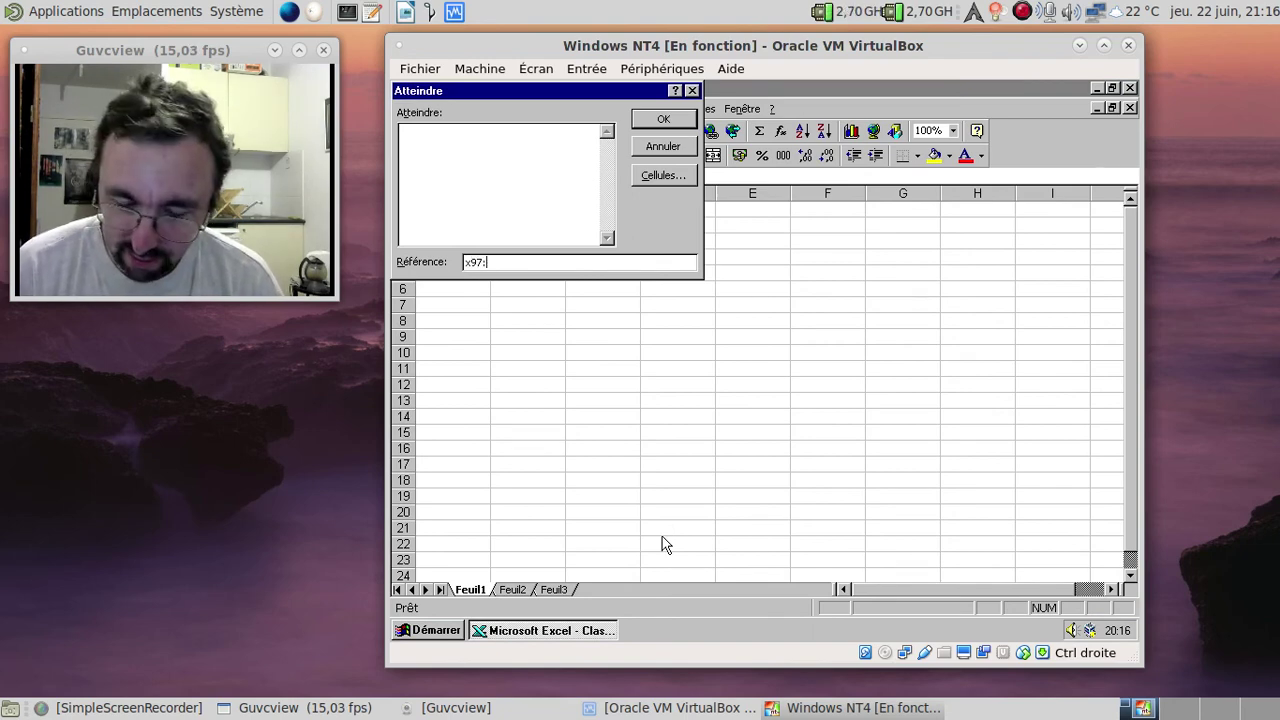
type("l97")
key("Return")
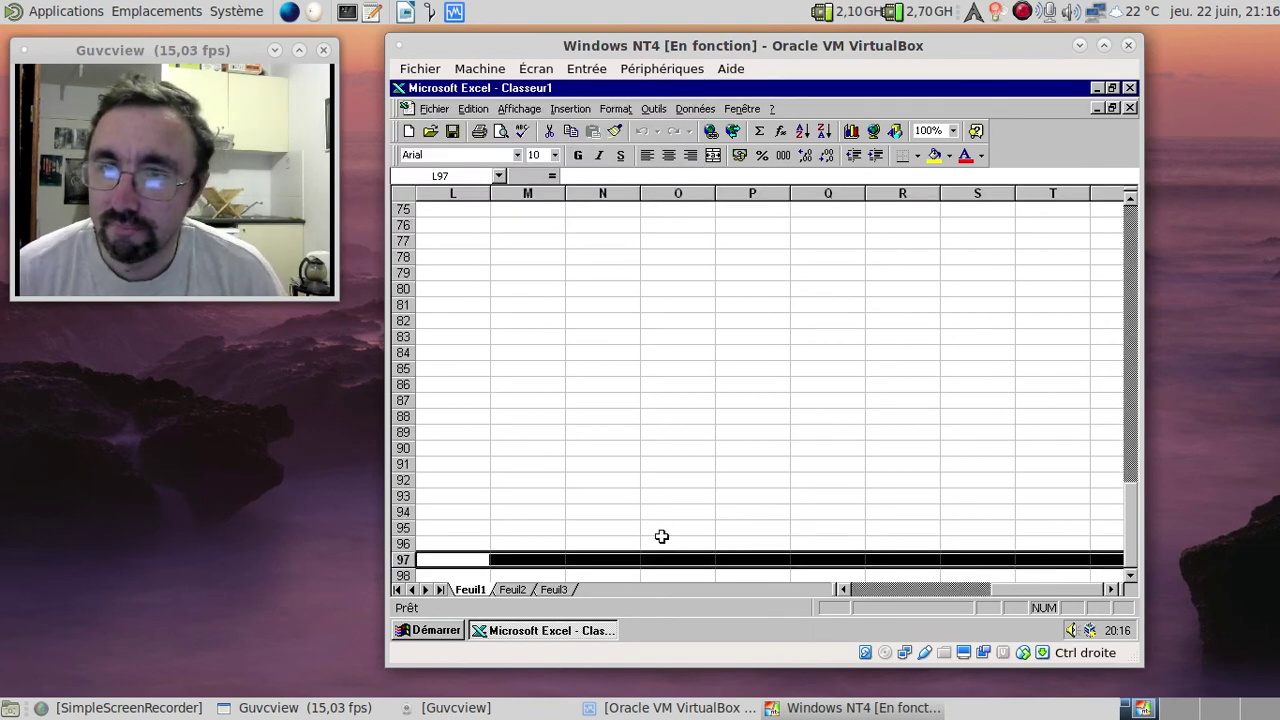
key("Tab")
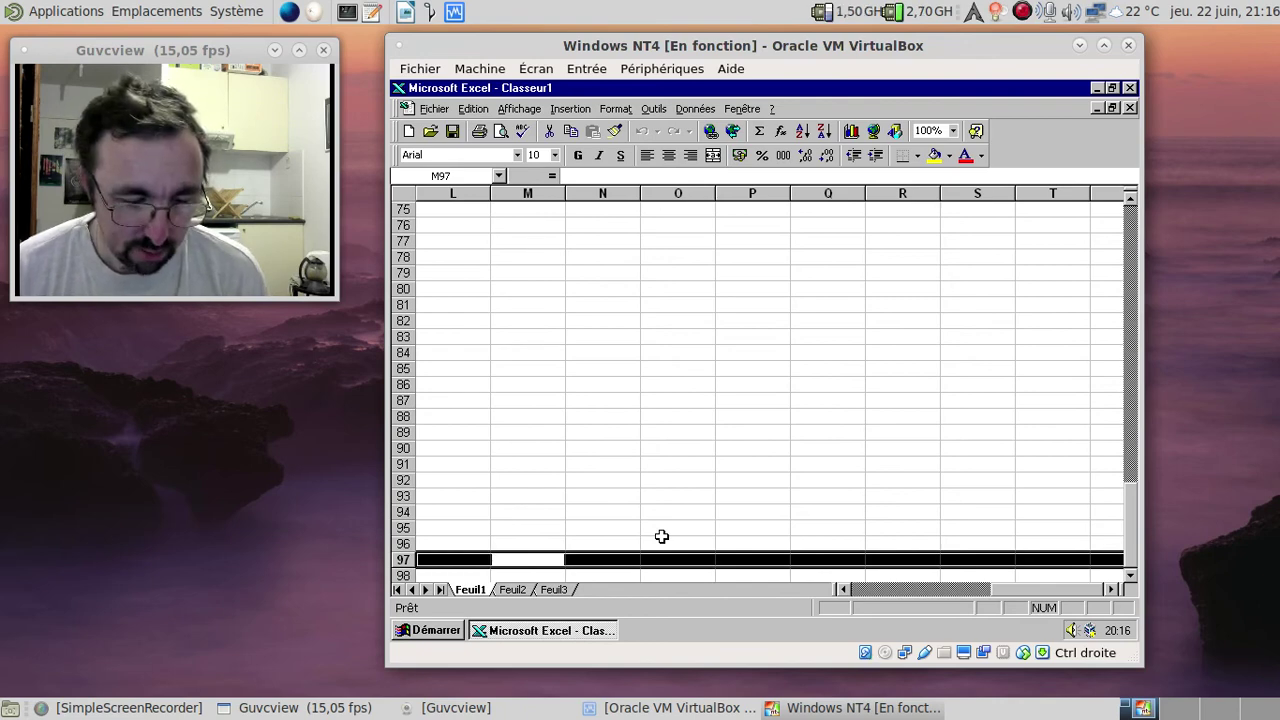
left_click(851, 131, "ctrl+shift")
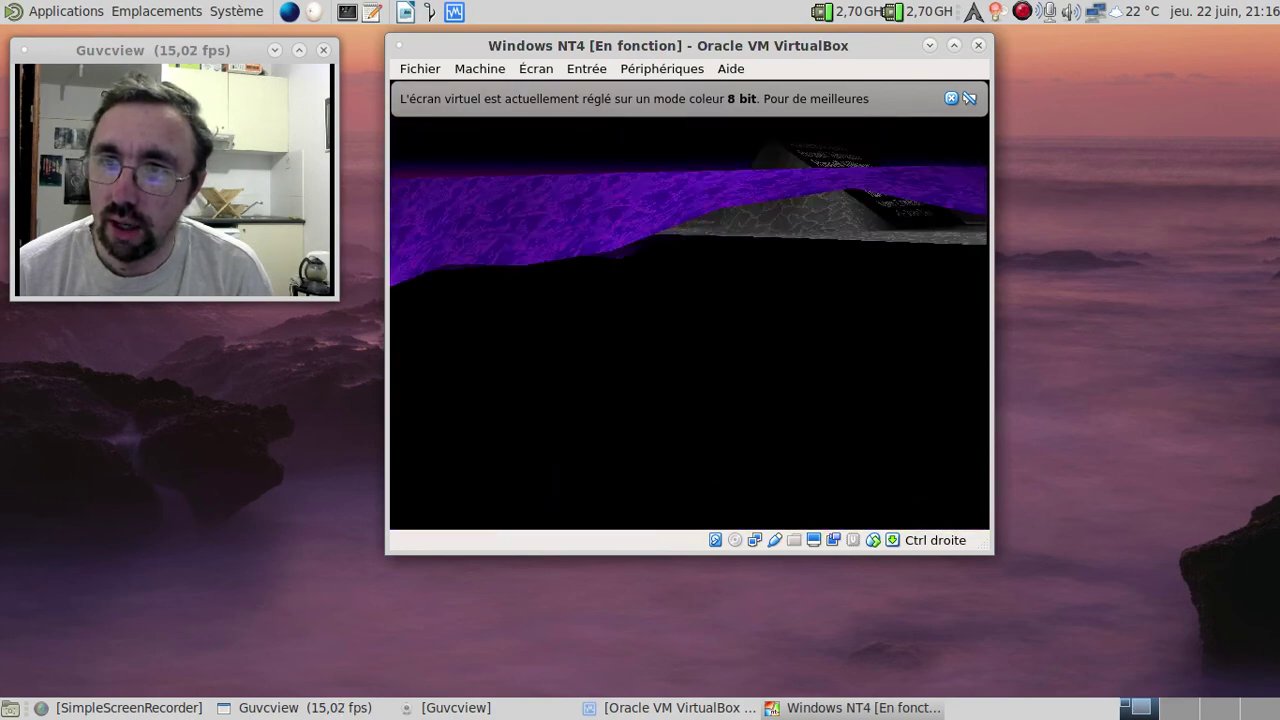
- Quit Microsoft Excel and return to the Windows NT desktop
mouse_move(688, 135)
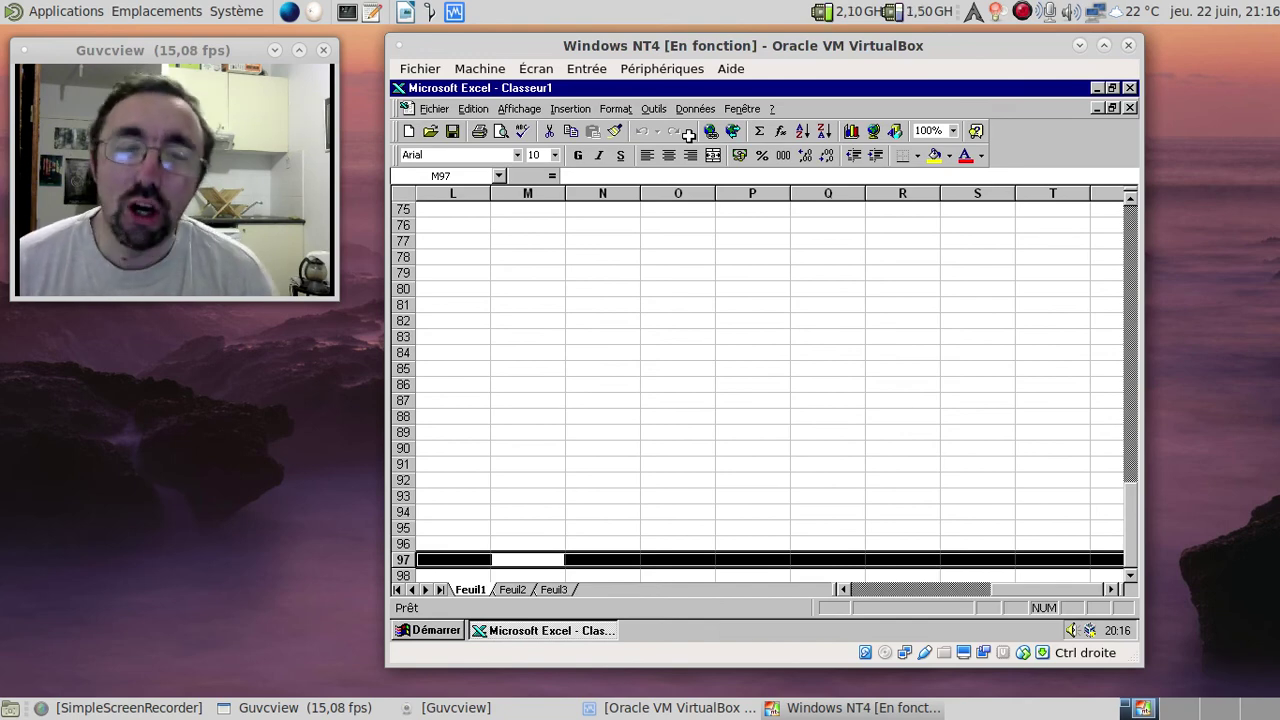
left_click(1129, 88)
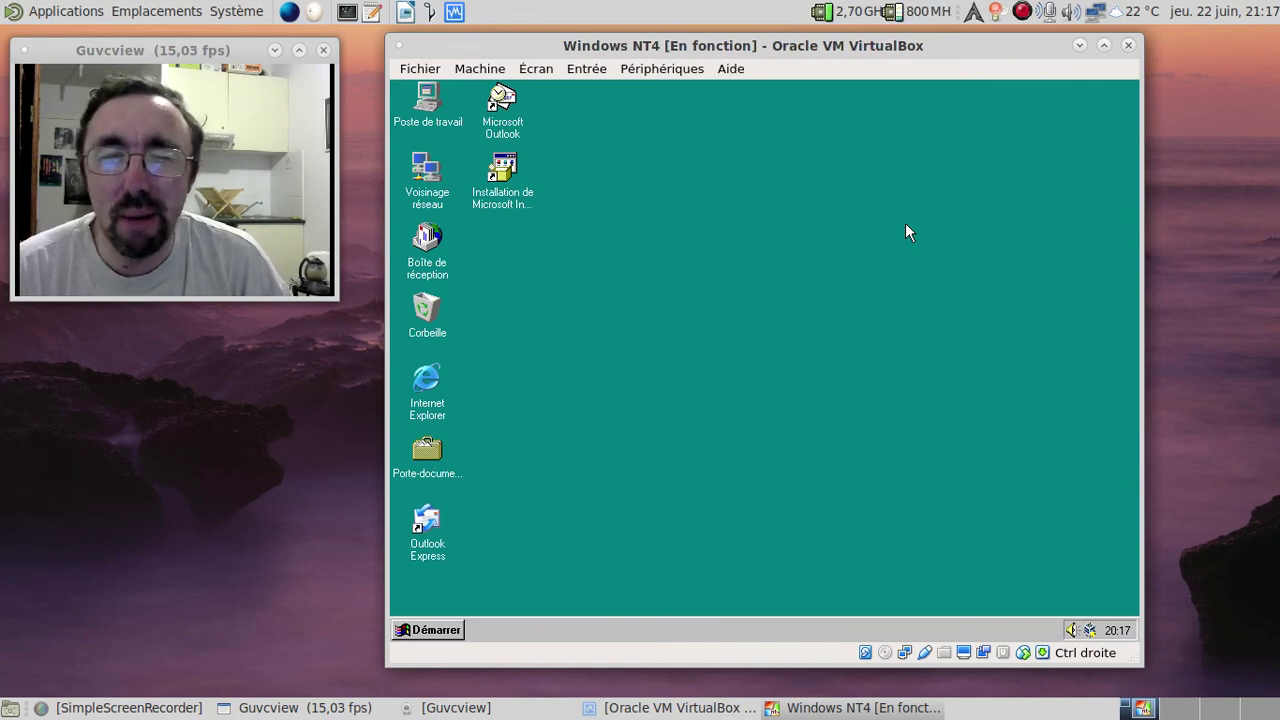
left_click(1022, 11)
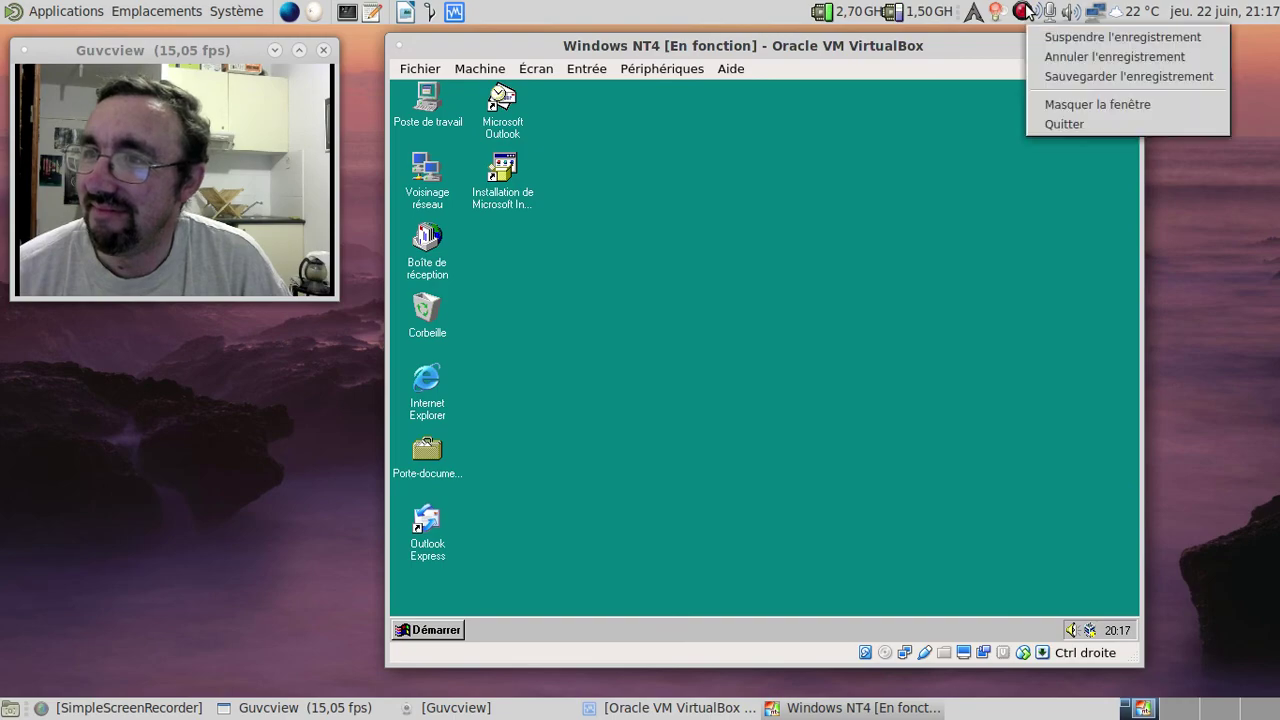